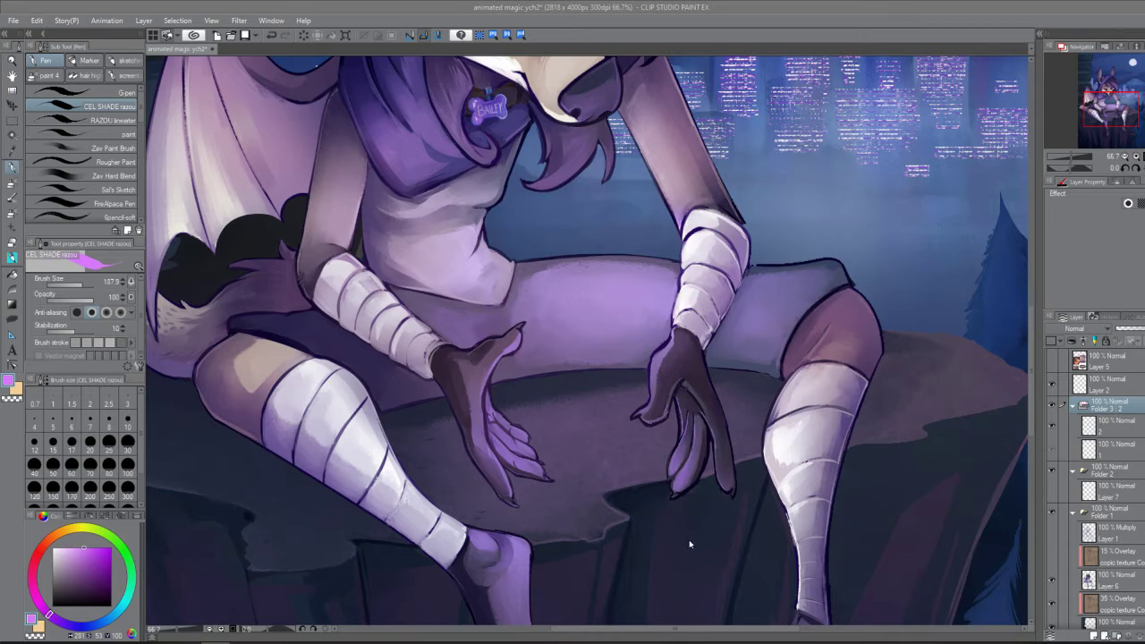
Display the Timeline palette below the canvas and keep Timeline as its active view.
{"action": "left_click", "coordinate": [273, 20]}
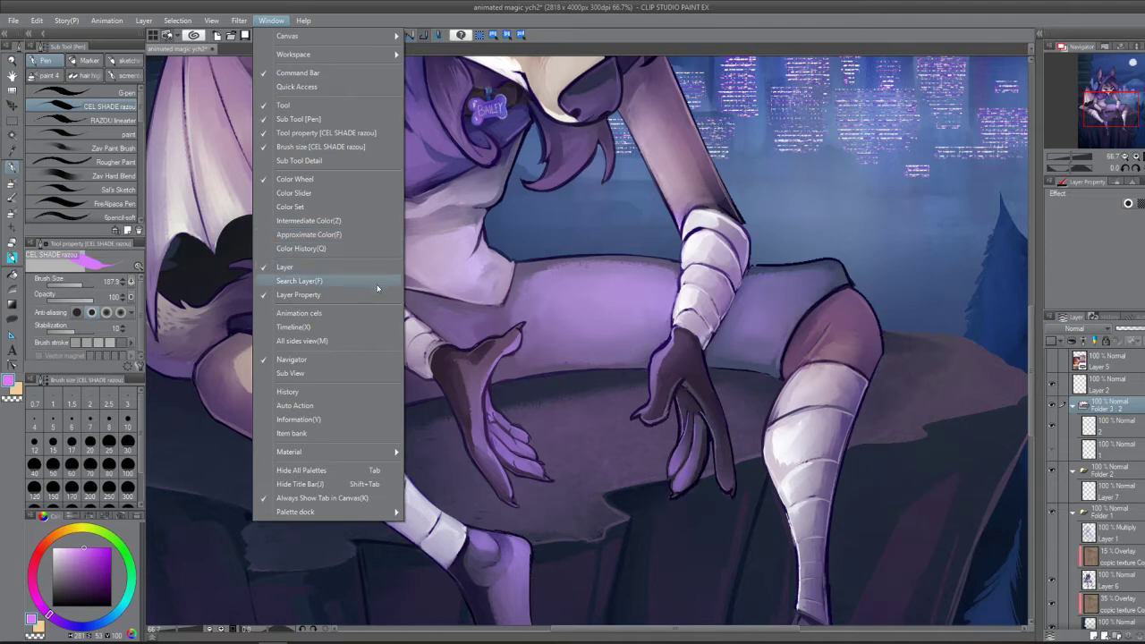
{"action": "left_click", "coordinate": [349, 326]}
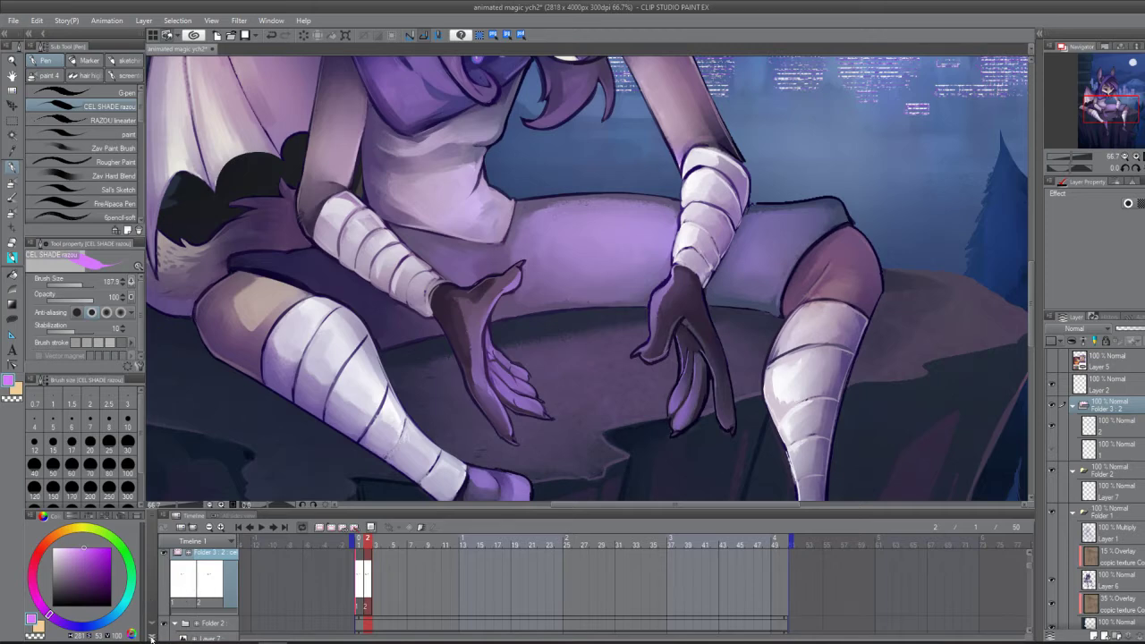
{"action": "left_click", "coordinate": [153, 637]}
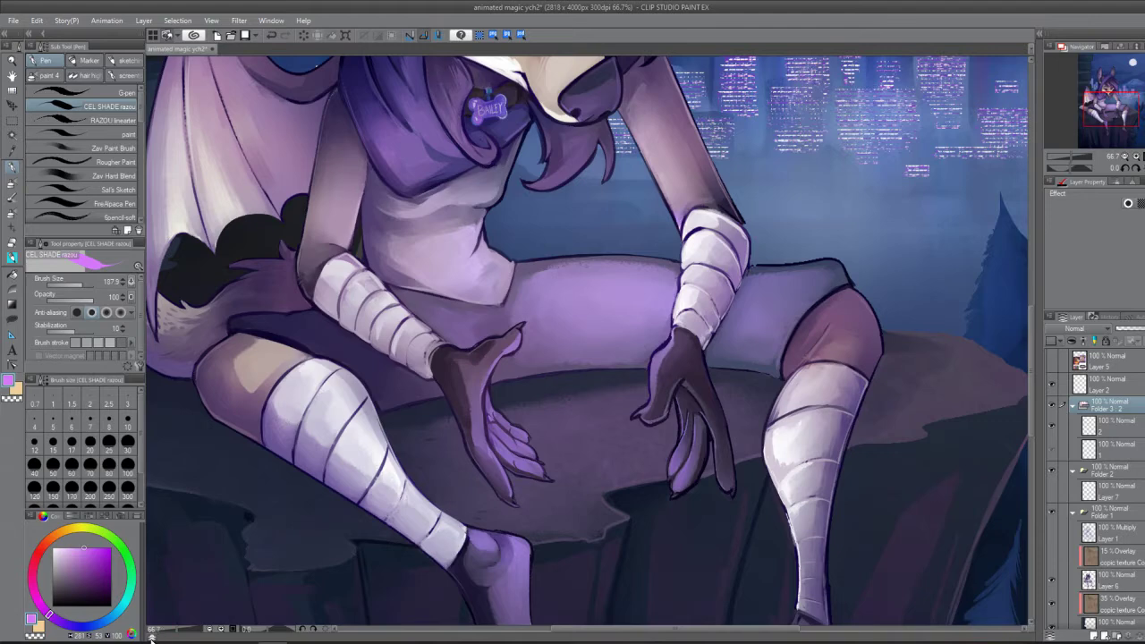
{"action": "left_click", "coordinate": [153, 637]}
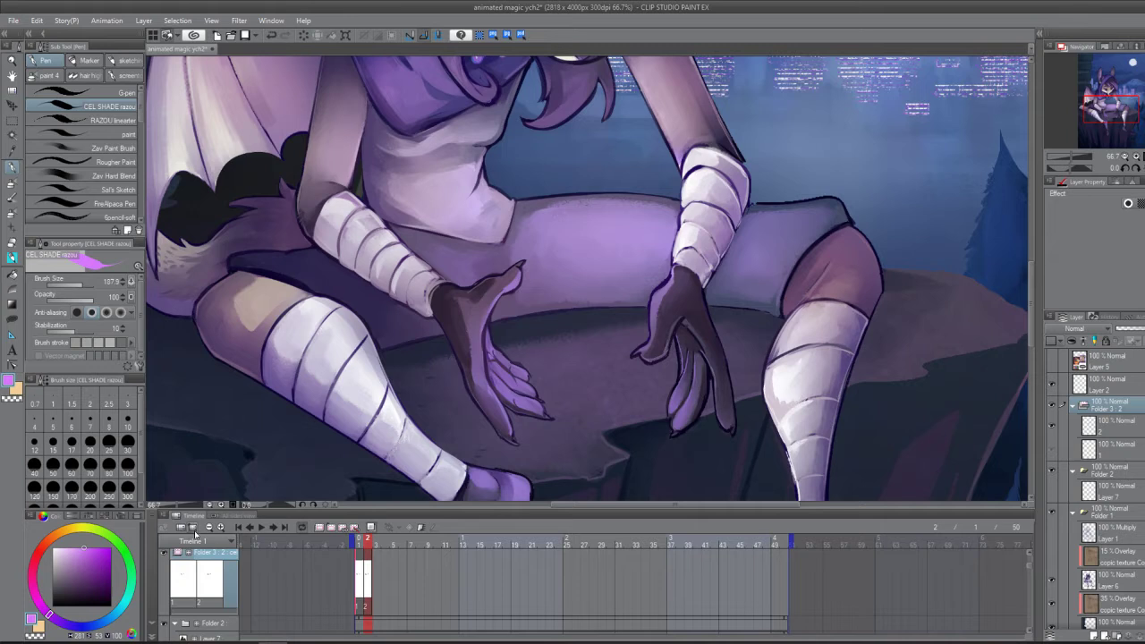
{"action": "left_click", "coordinate": [238, 516]}
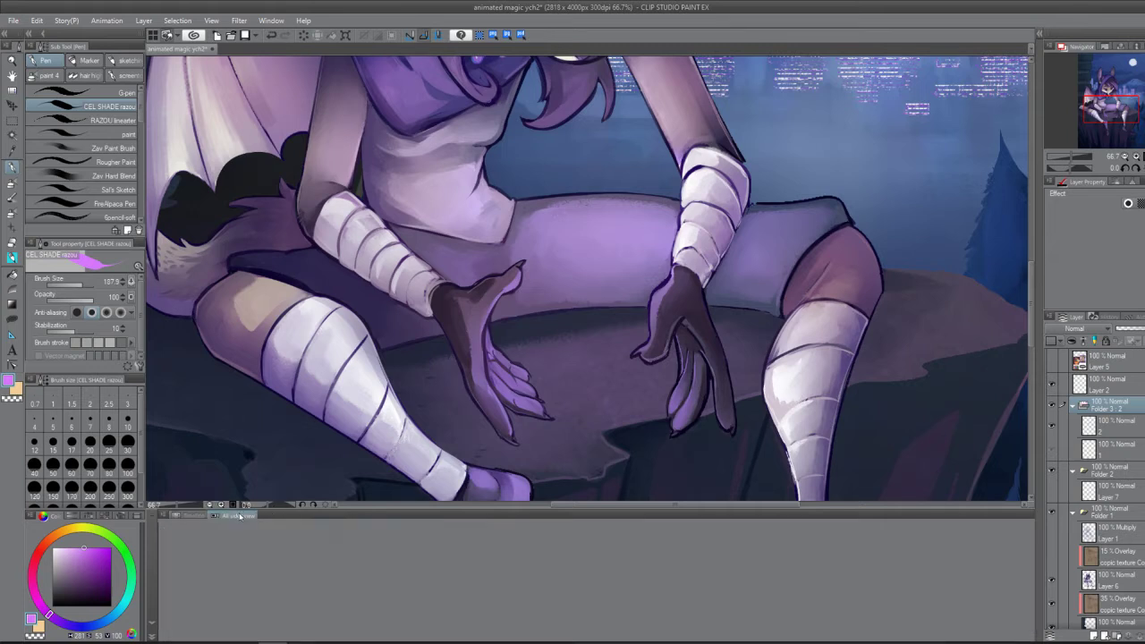
{"action": "left_click", "coordinate": [183, 516]}
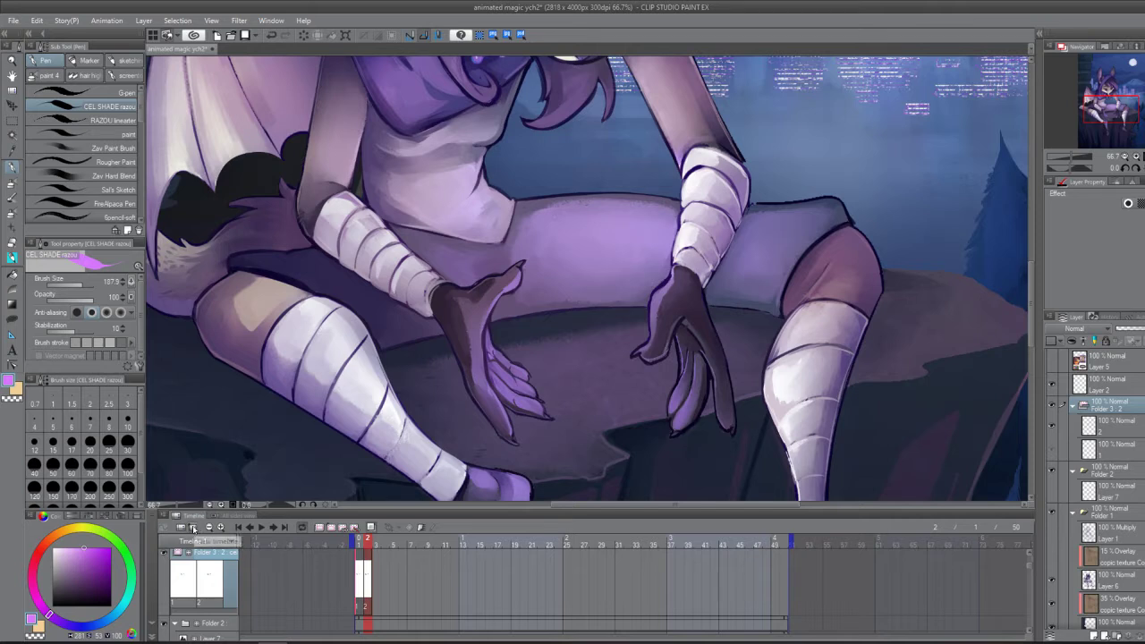
Create a timeline named Timeline 2 with a frame rate of 12 and a playback time of 50 frames, and undo its creation.
{"action": "left_click", "coordinate": [192, 528]}
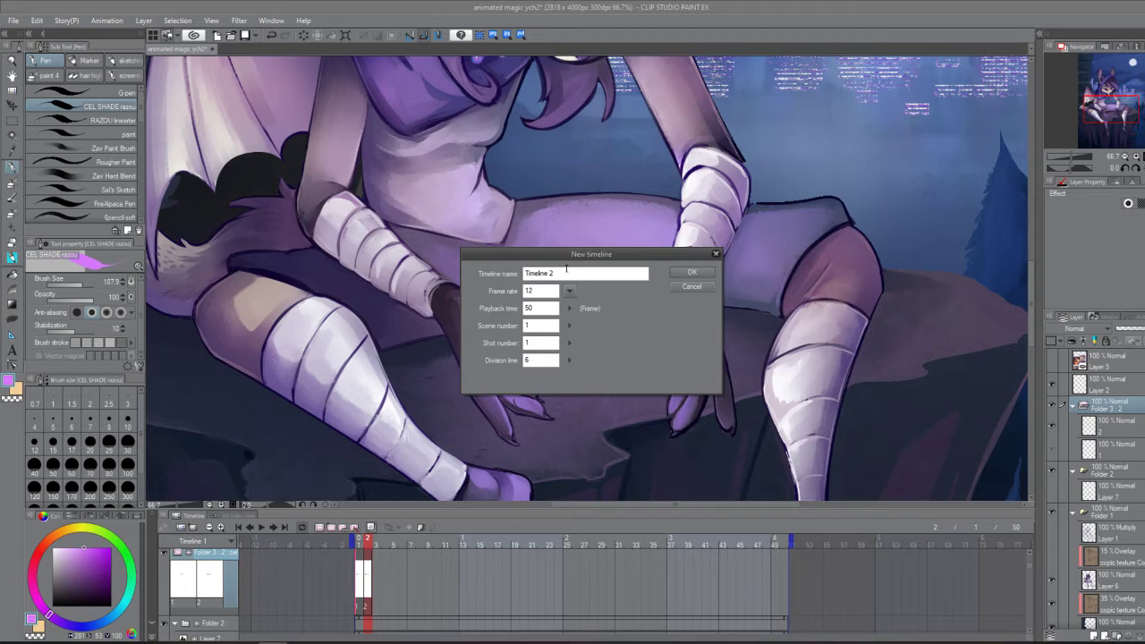
{"action": "left_click", "coordinate": [542, 290]}
{"action": "left_click", "coordinate": [547, 307]}
{"action": "left_click", "coordinate": [690, 282]}
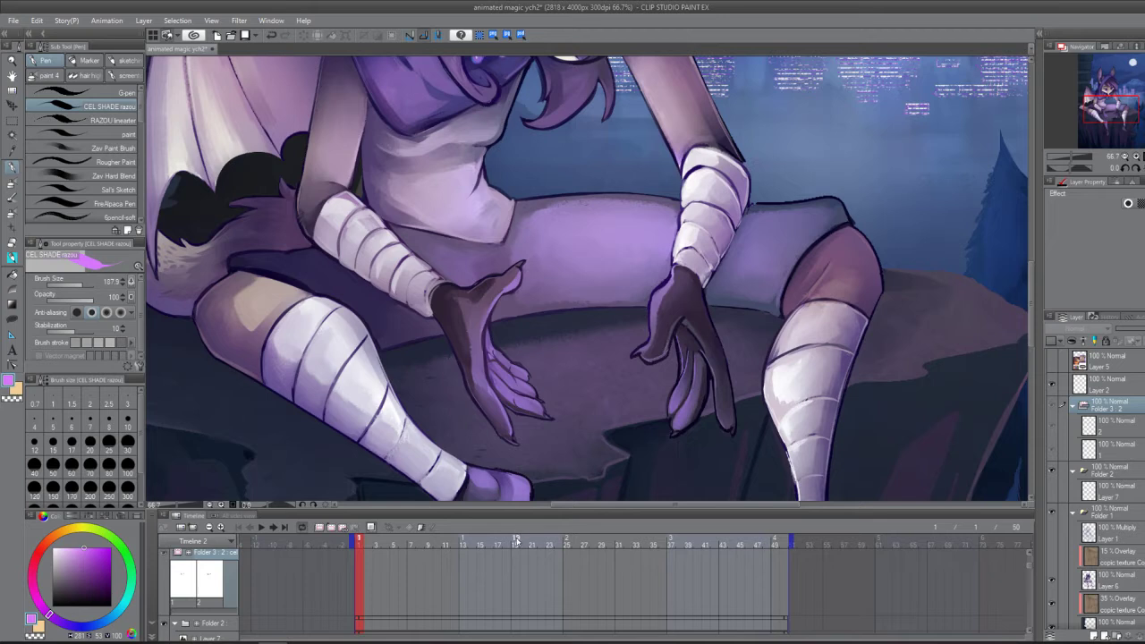
{"action": "key", "text": "ctrl+z"}
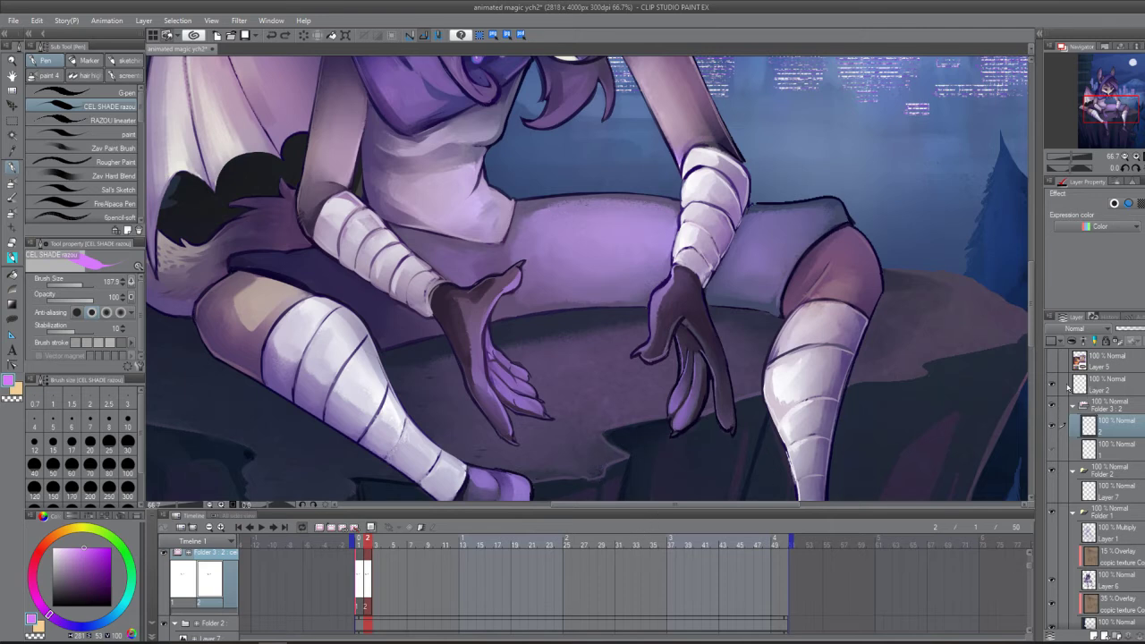
Compare cels 1 and 2 of Folder 3 and look through the layer tracks of Timeline 1.
{"action": "left_click", "coordinate": [1100, 446]}
{"action": "left_click", "coordinate": [1103, 430]}
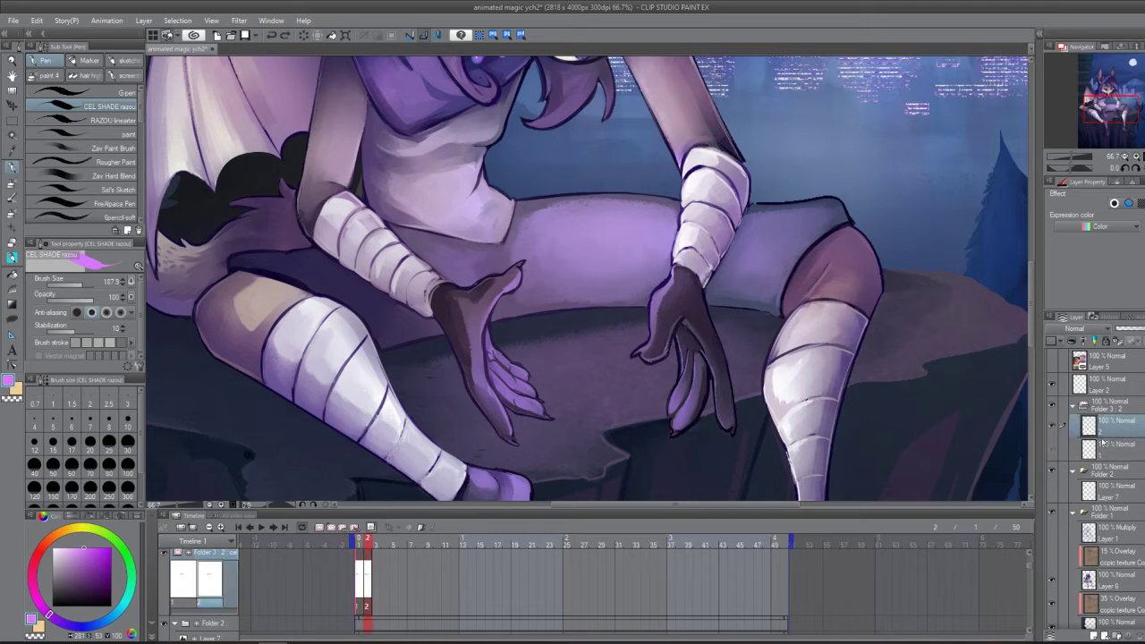
{"action": "left_click", "coordinate": [1101, 453]}
{"action": "left_click", "coordinate": [1107, 430]}
{"action": "left_click", "coordinate": [1101, 450]}
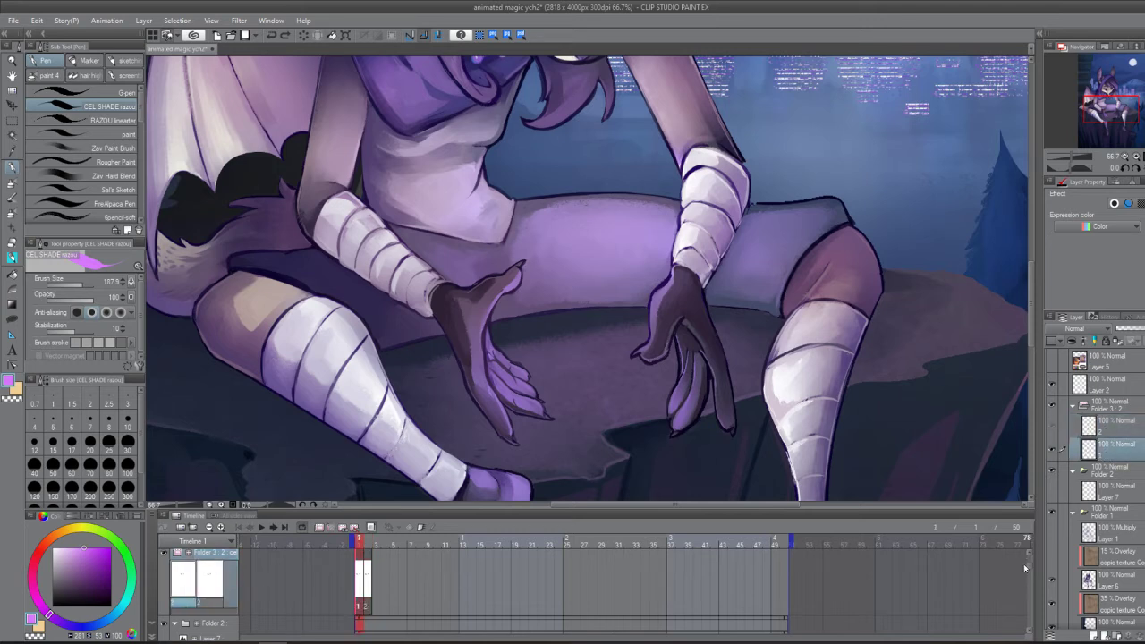
{"action": "left_click_drag", "start_coordinate": [1029, 565], "coordinate": [1031, 626]}
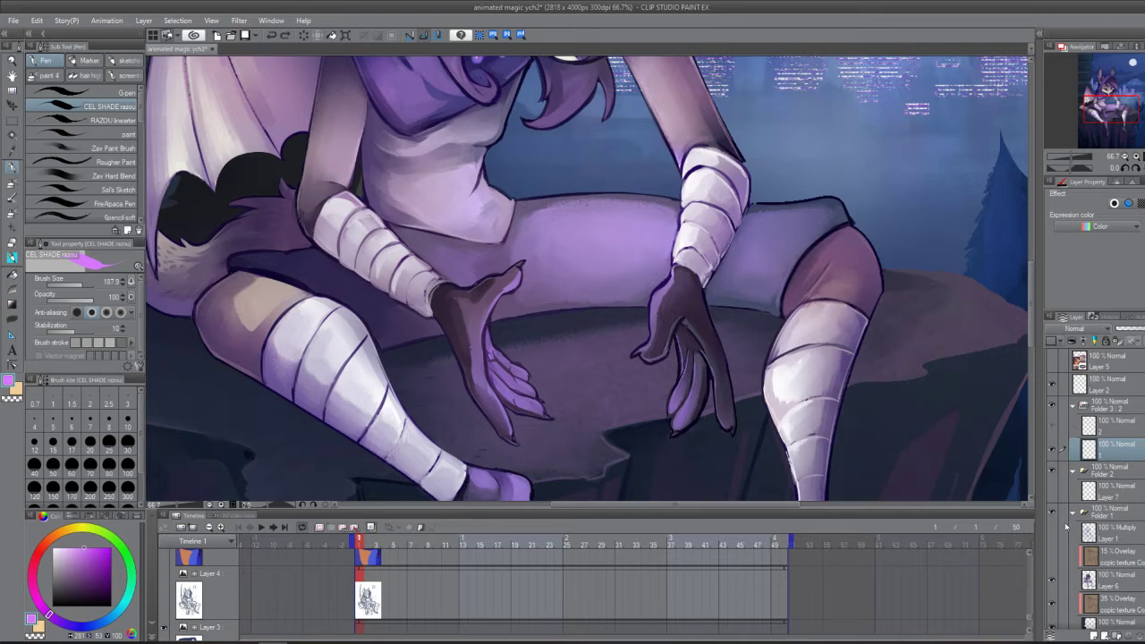
{"action": "left_click_drag", "start_coordinate": [1030, 623], "coordinate": [1028, 580]}
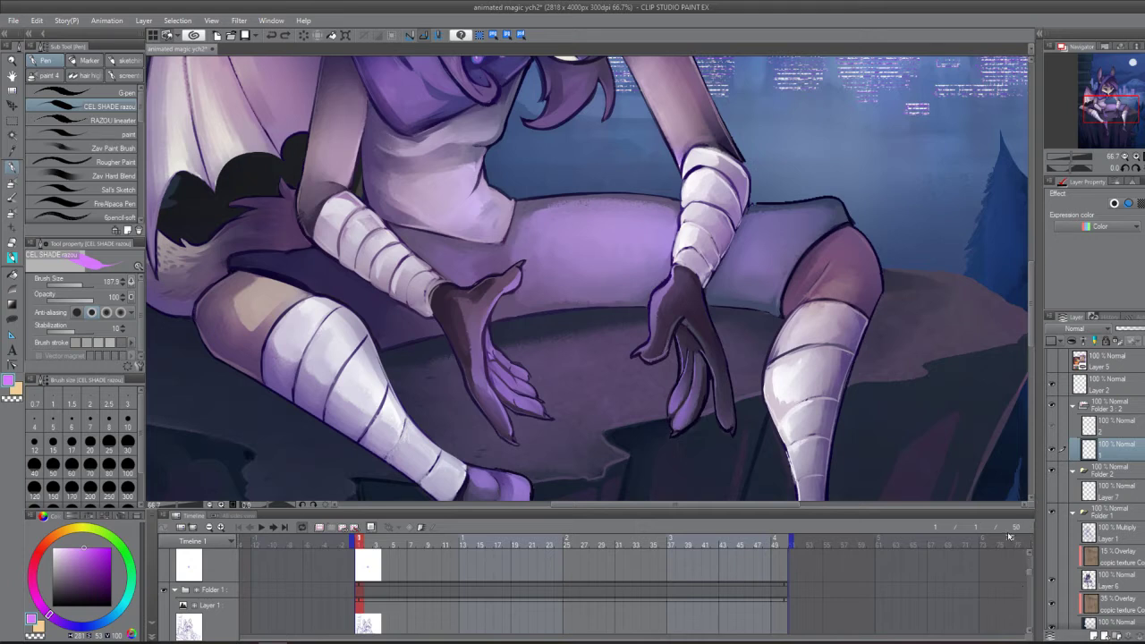
{"action": "left_click_drag", "start_coordinate": [1031, 567], "coordinate": [1018, 561]}
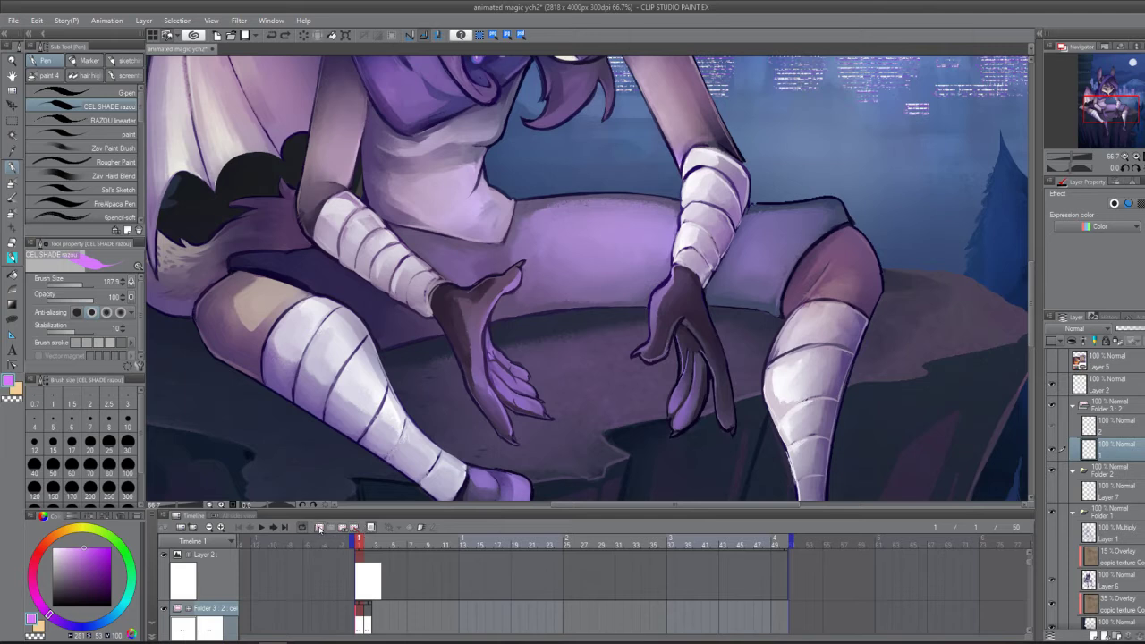
Add a new animation folder directly above Folder 3.
{"action": "left_click", "coordinate": [319, 527]}
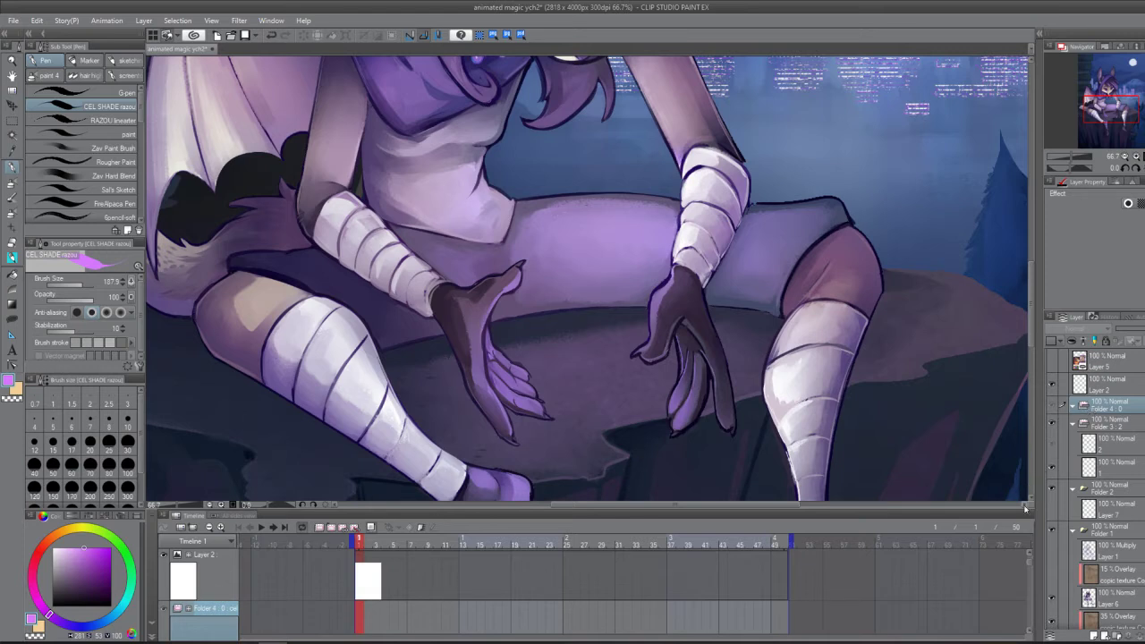
{"action": "scroll", "coordinate": [1027, 563], "scroll_direction": "down", "scroll_amount": 1}
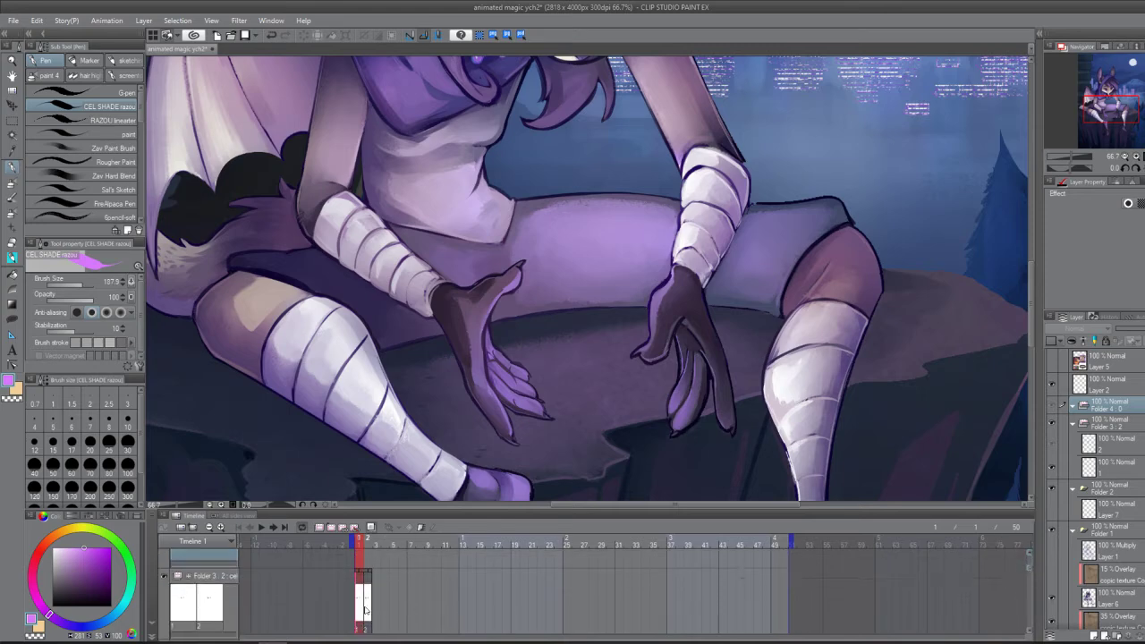
Examine the character's eyes while alternating between cels 1 and 2 of Folder 3.
{"action": "left_click", "coordinate": [379, 572]}
{"action": "scroll", "coordinate": [586, 278], "scroll_direction": "up", "scroll_amount": 5}
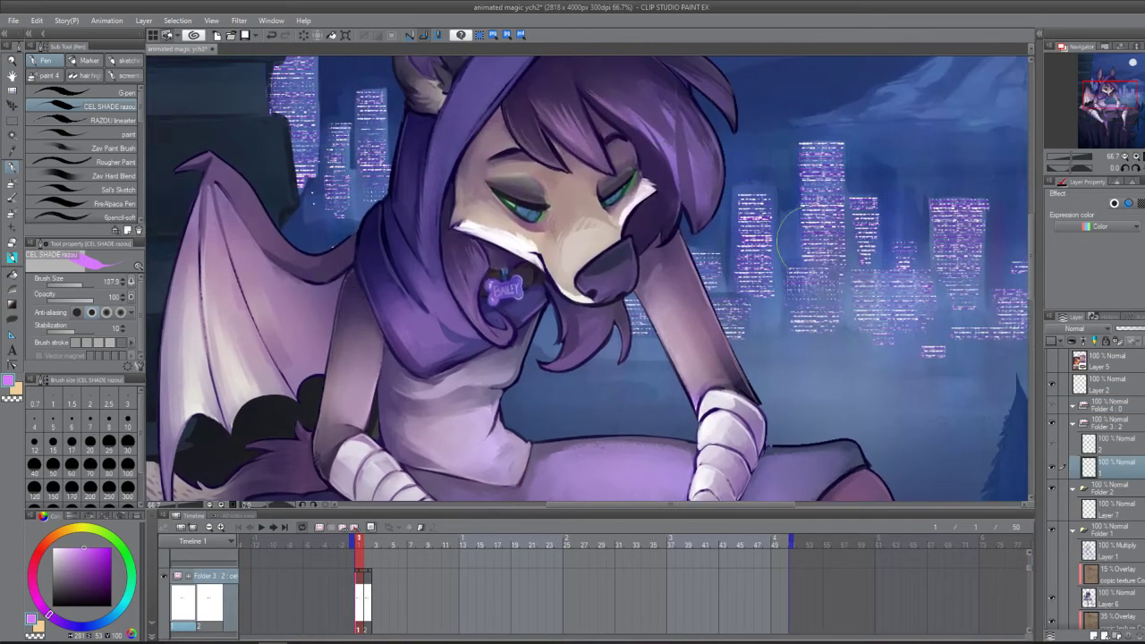
{"action": "left_click", "coordinate": [1116, 440]}
{"action": "left_click", "coordinate": [1118, 460]}
{"action": "left_click", "coordinate": [1119, 439]}
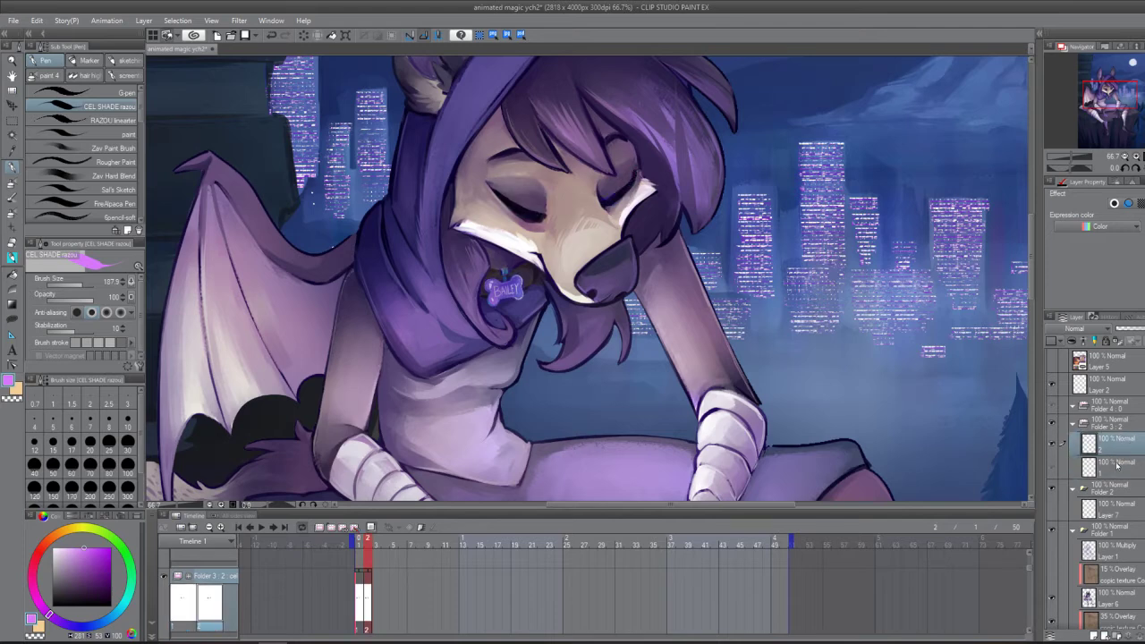
{"action": "left_click", "coordinate": [1118, 462]}
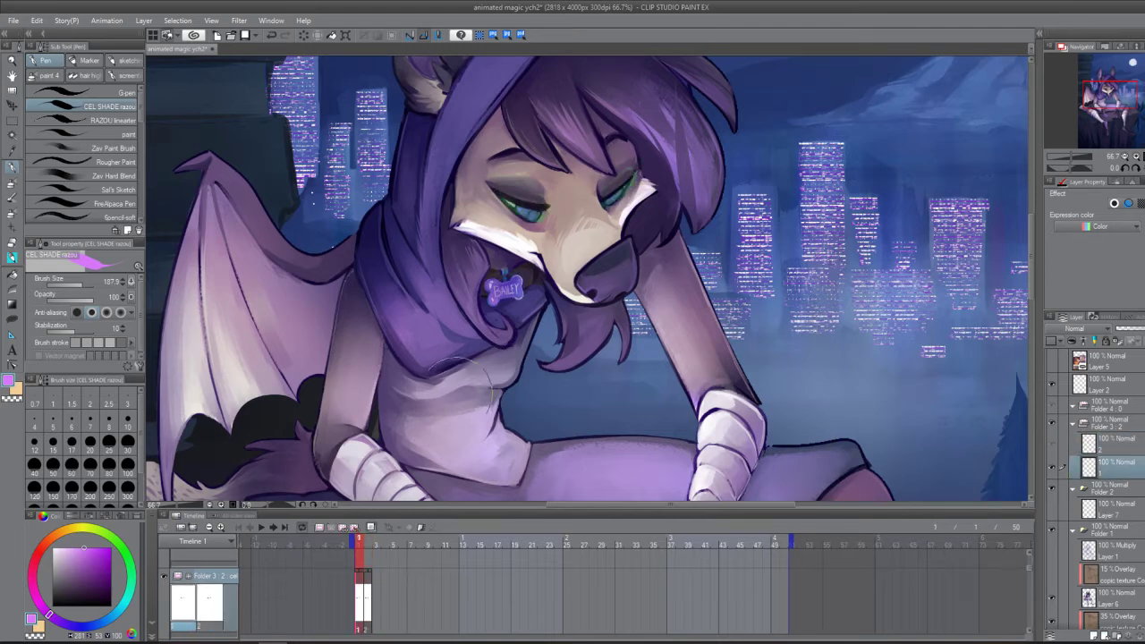
Turn off onion skin and compare the two eye cels of Folder 3 without the overlay.
{"action": "left_click", "coordinate": [371, 527]}
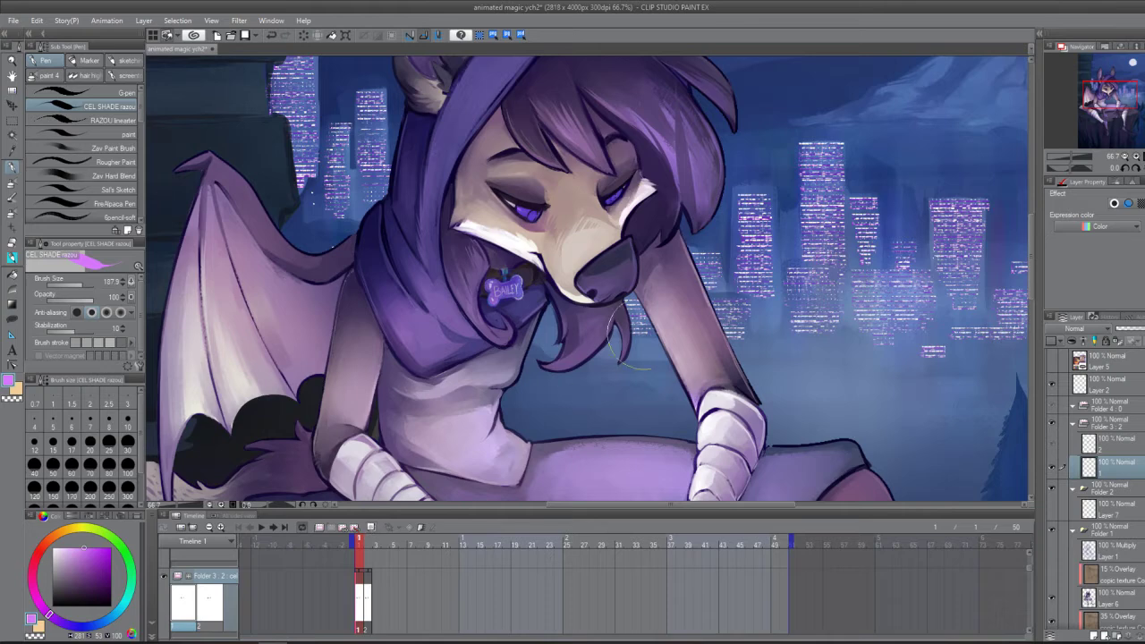
{"action": "left_click", "coordinate": [1124, 439]}
{"action": "left_click", "coordinate": [1127, 461]}
{"action": "left_click", "coordinate": [1113, 422]}
{"action": "left_click", "coordinate": [1132, 464]}
Add a first animation cel to the empty Folder 4 at frame 1.
{"action": "scroll", "coordinate": [1029, 572], "scroll_direction": "down", "scroll_amount": 1}
{"action": "scroll", "coordinate": [1030, 572], "scroll_direction": "down", "scroll_amount": 2}
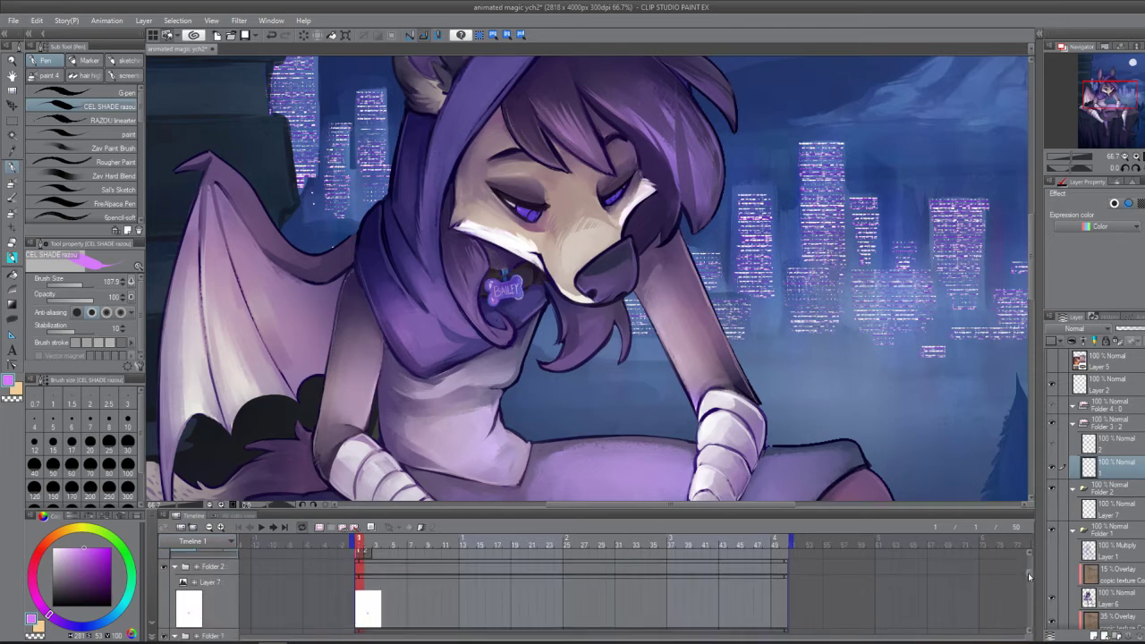
{"action": "left_click", "coordinate": [1121, 407]}
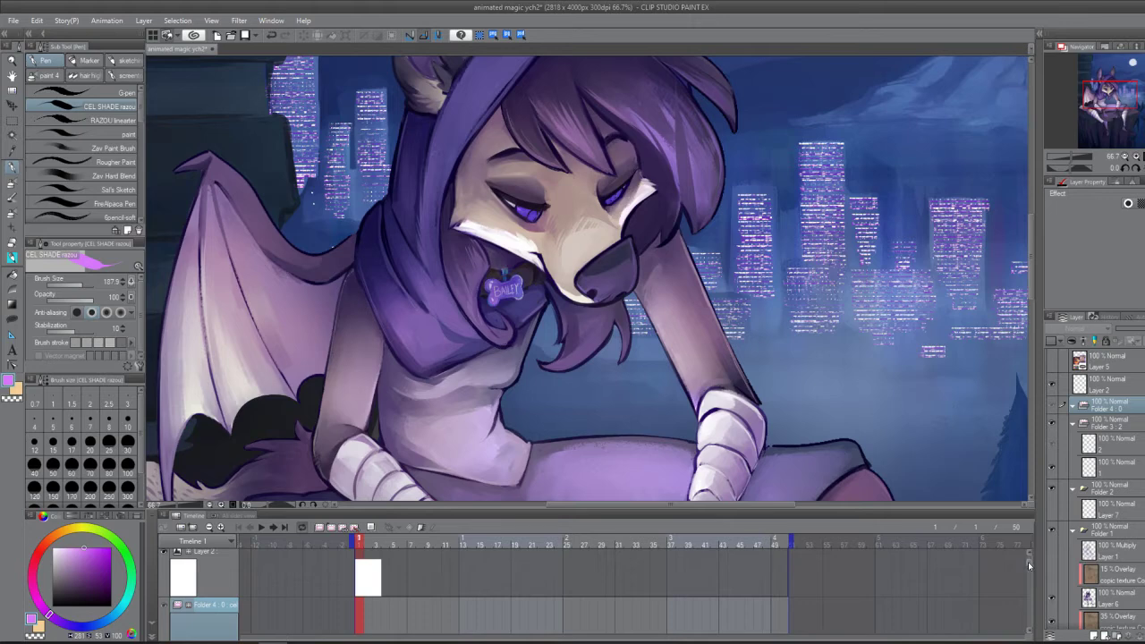
{"action": "scroll", "coordinate": [1030, 565], "scroll_direction": "down", "scroll_amount": 2}
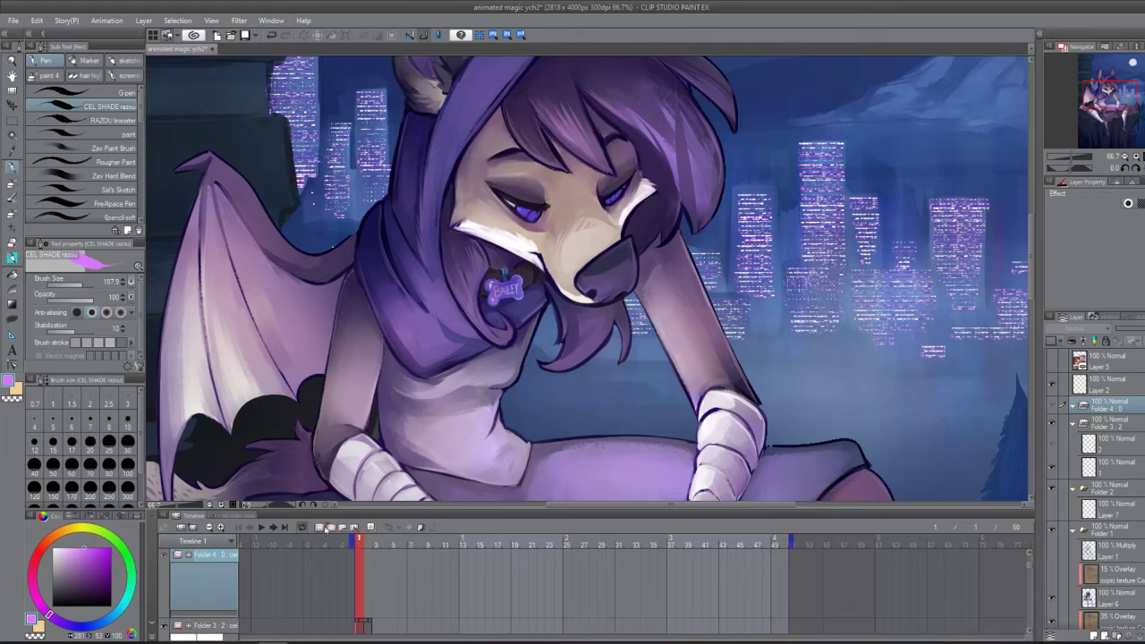
{"action": "left_click", "coordinate": [333, 528]}
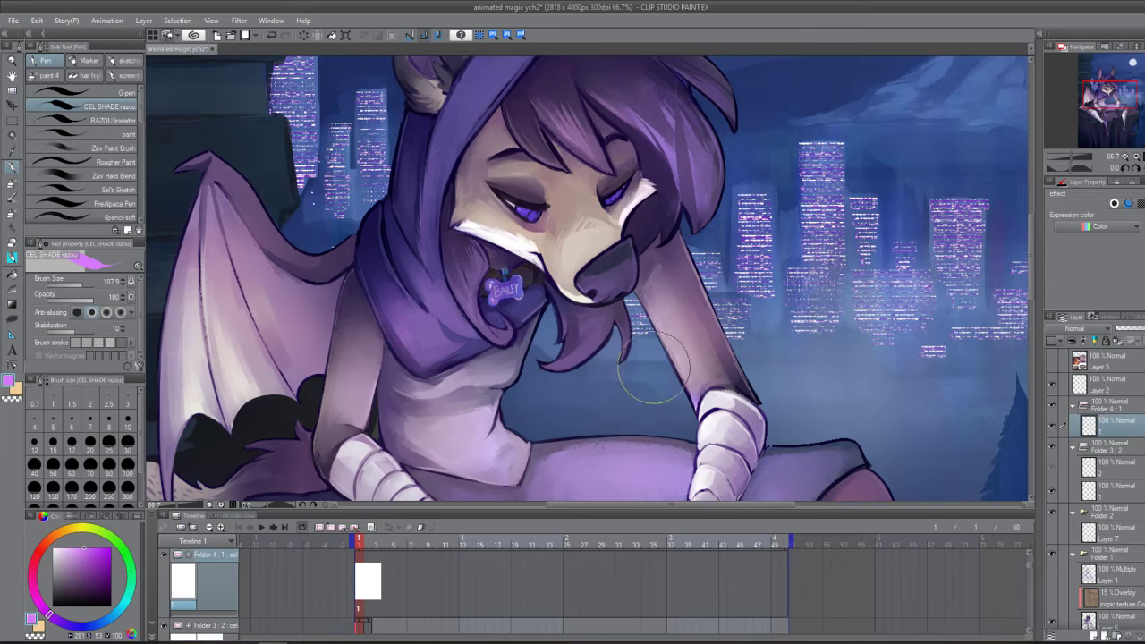
Paint a solid pink circle between the character's hands on cel 1 of Folder 4.
{"action": "scroll", "coordinate": [677, 408], "scroll_direction": "down", "scroll_amount": 5}
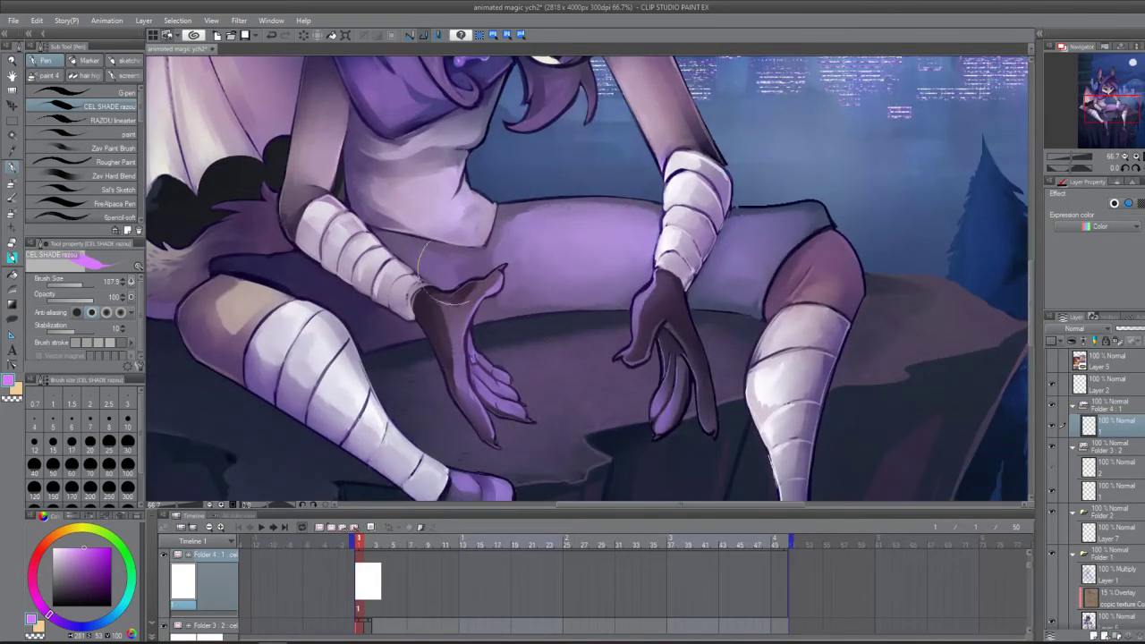
{"action": "mouse_move", "coordinate": [537, 328]}
{"action": "left_mouse_down"}
{"action": "mouse_move", "coordinate": [542, 366]}
{"action": "mouse_move", "coordinate": [555, 322]}
{"action": "mouse_move", "coordinate": [537, 349]}
{"action": "left_mouse_up"}
{"action": "key", "text": "ctrl+z"}
{"action": "mouse_move", "coordinate": [536, 304]}
{"action": "left_mouse_down"}
{"action": "mouse_move", "coordinate": [549, 367]}
{"action": "mouse_move", "coordinate": [515, 336]}
{"action": "mouse_move", "coordinate": [560, 295]}
{"action": "mouse_move", "coordinate": [579, 319]}
{"action": "mouse_move", "coordinate": [547, 327]}
{"action": "mouse_move", "coordinate": [561, 331]}
{"action": "mouse_move", "coordinate": [570, 327]}
{"action": "mouse_move", "coordinate": [525, 305]}
{"action": "mouse_move", "coordinate": [552, 290]}
{"action": "mouse_move", "coordinate": [588, 322]}
{"action": "mouse_move", "coordinate": [555, 313]}
{"action": "left_mouse_up"}
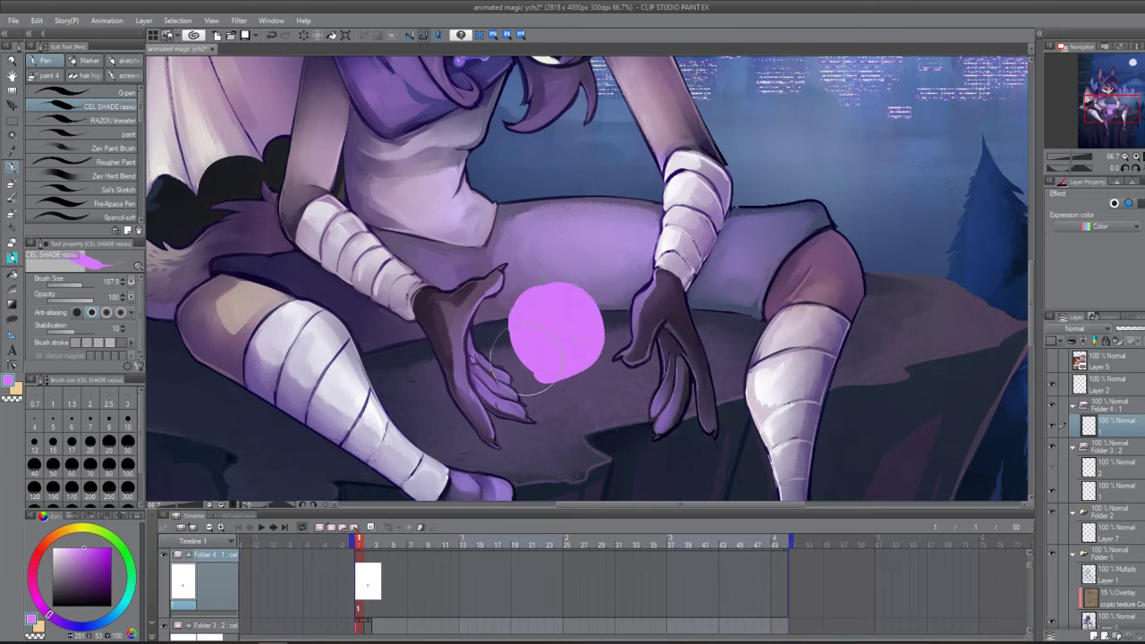
{"action": "left_click_drag", "start_coordinate": [587, 288], "coordinate": [577, 295]}
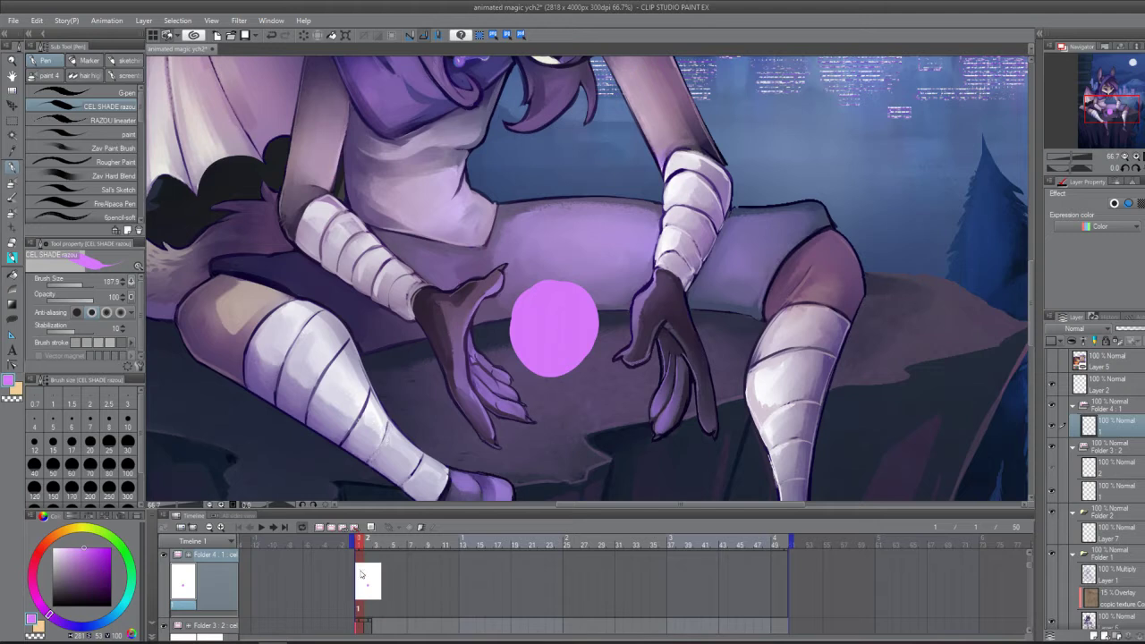
Shift the pink circle's cel to start at frame 2 and return it to frame 1.
{"action": "left_click_drag", "start_coordinate": [361, 574], "coordinate": [379, 575]}
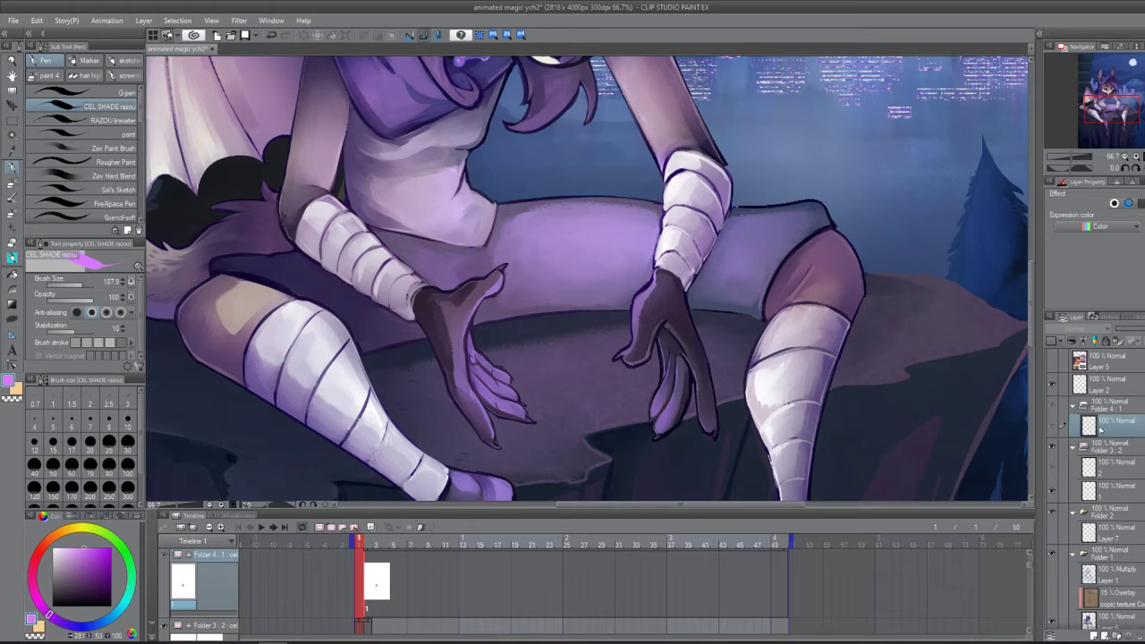
{"action": "left_click", "coordinate": [369, 586]}
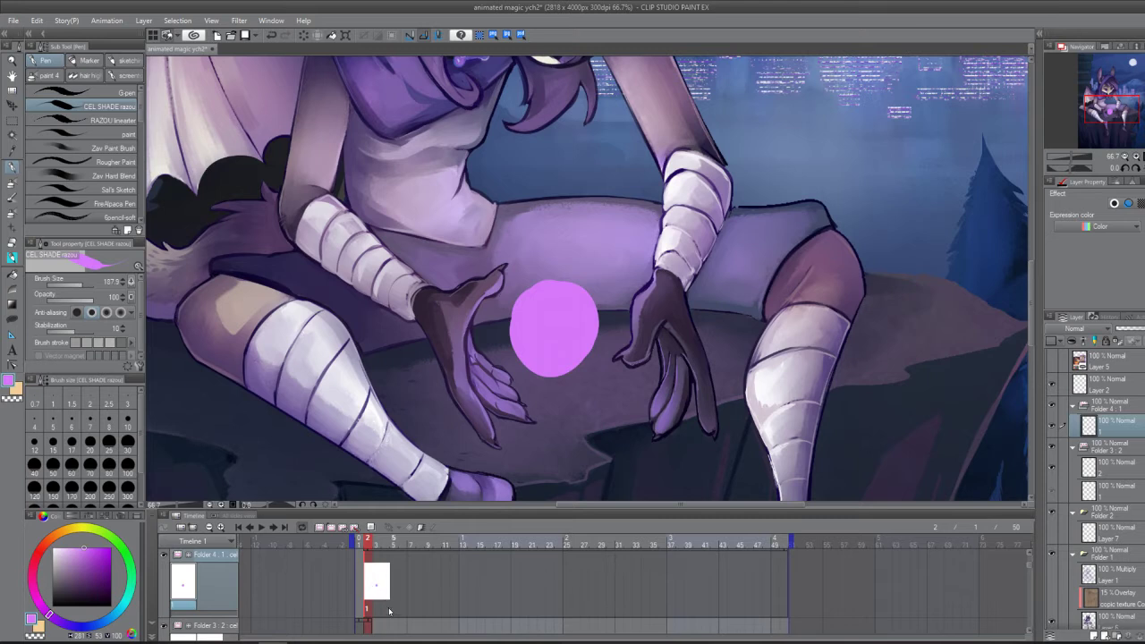
{"action": "left_click_drag", "start_coordinate": [370, 590], "coordinate": [360, 588]}
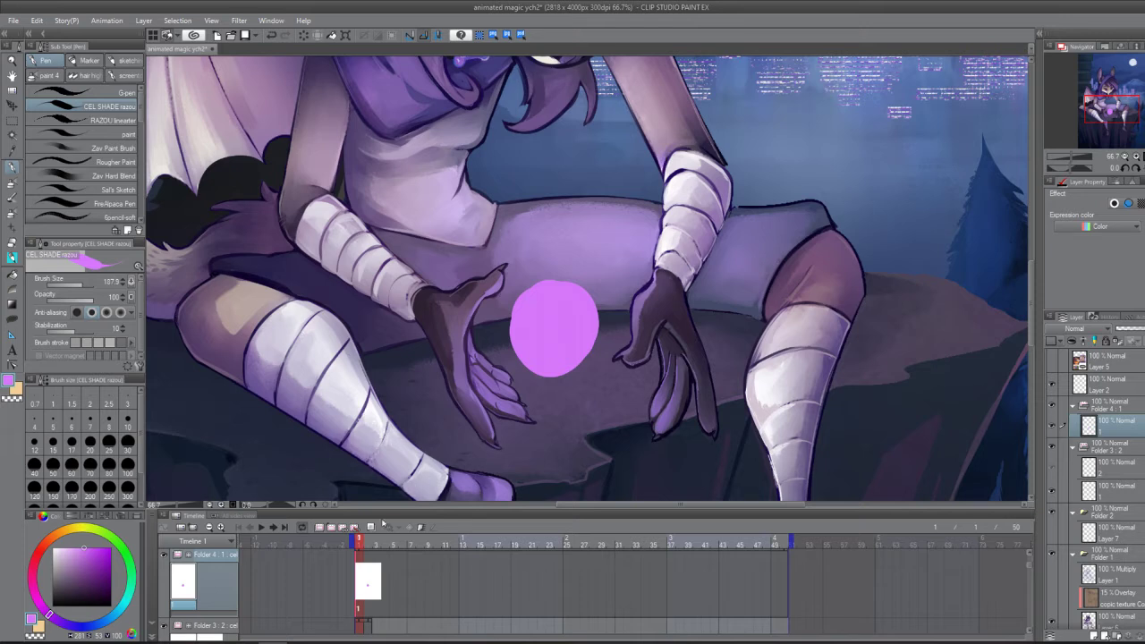
Add a second animation cel to Folder 4 at frame 3 and turn on onion skin.
{"action": "left_click", "coordinate": [378, 583]}
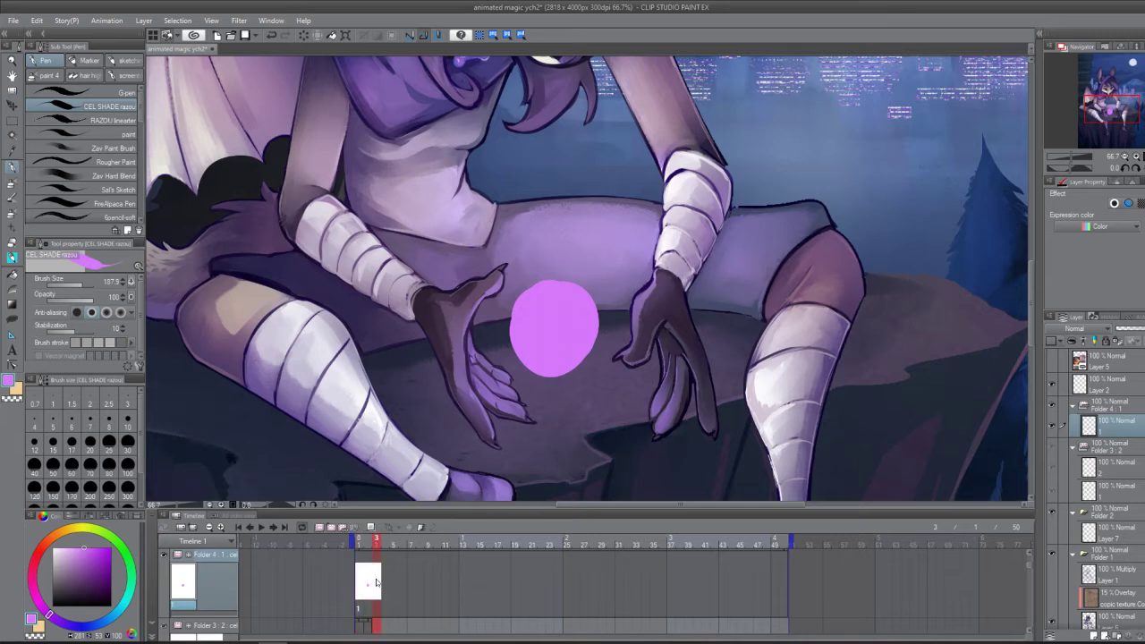
{"action": "left_click", "coordinate": [331, 528]}
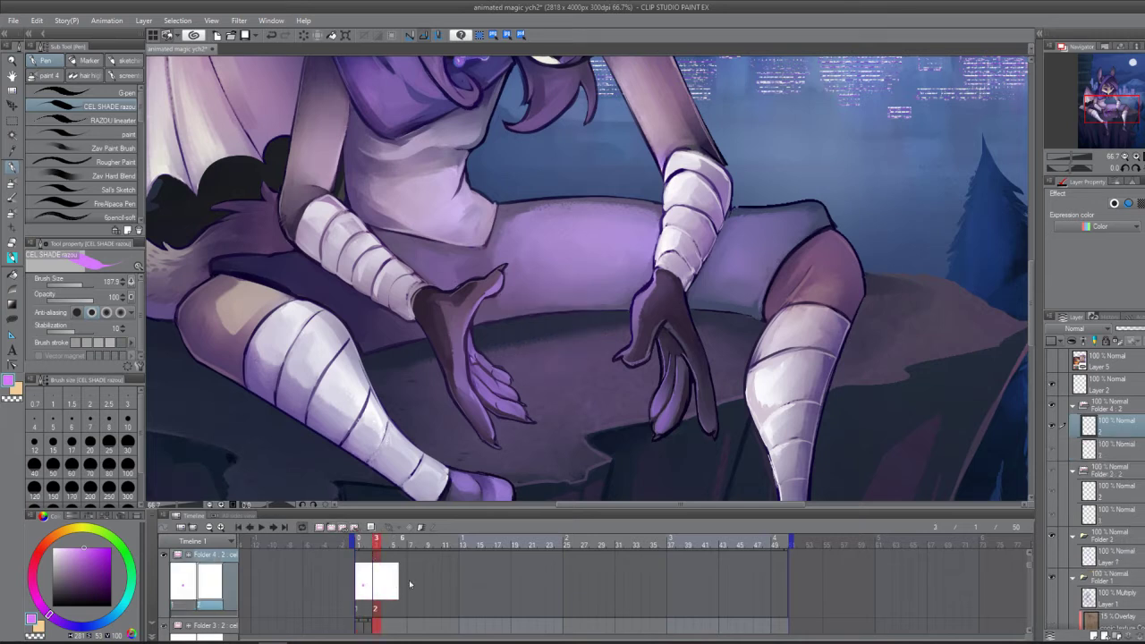
{"action": "left_click", "coordinate": [371, 528]}
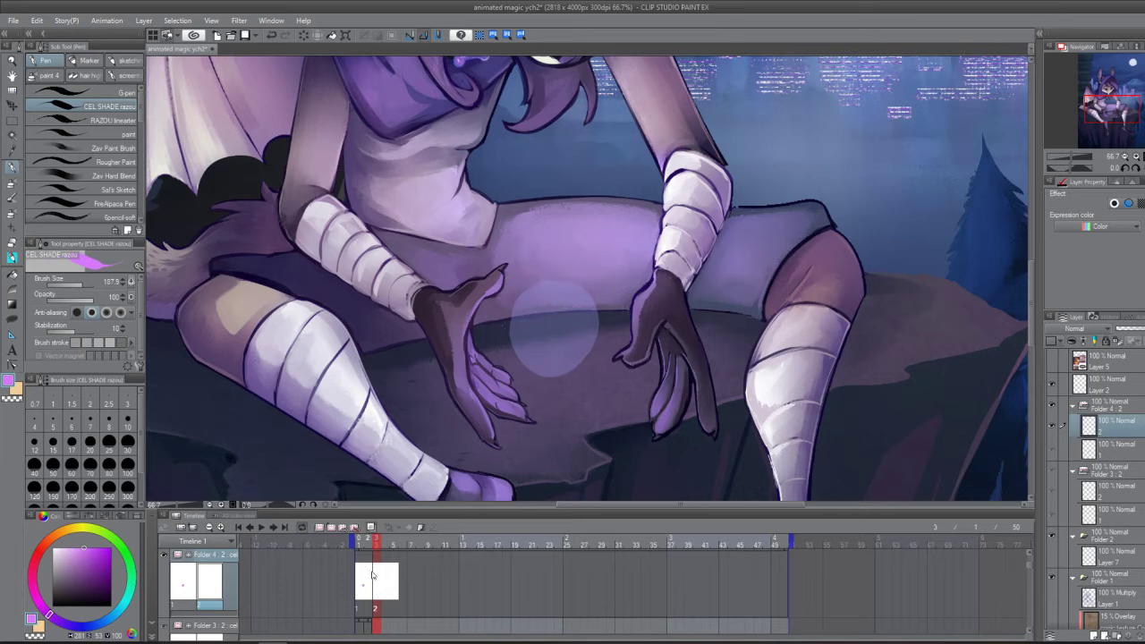
Paint a solid pink circle with a short stem on top over the onion-skinned circle on cel 2.
{"action": "mouse_move", "coordinate": [559, 283]}
{"action": "left_mouse_down"}
{"action": "mouse_move", "coordinate": [579, 347]}
{"action": "mouse_move", "coordinate": [512, 320]}
{"action": "mouse_move", "coordinate": [579, 298]}
{"action": "mouse_move", "coordinate": [579, 347]}
{"action": "mouse_move", "coordinate": [521, 343]}
{"action": "mouse_move", "coordinate": [529, 316]}
{"action": "mouse_move", "coordinate": [560, 321]}
{"action": "left_mouse_up"}
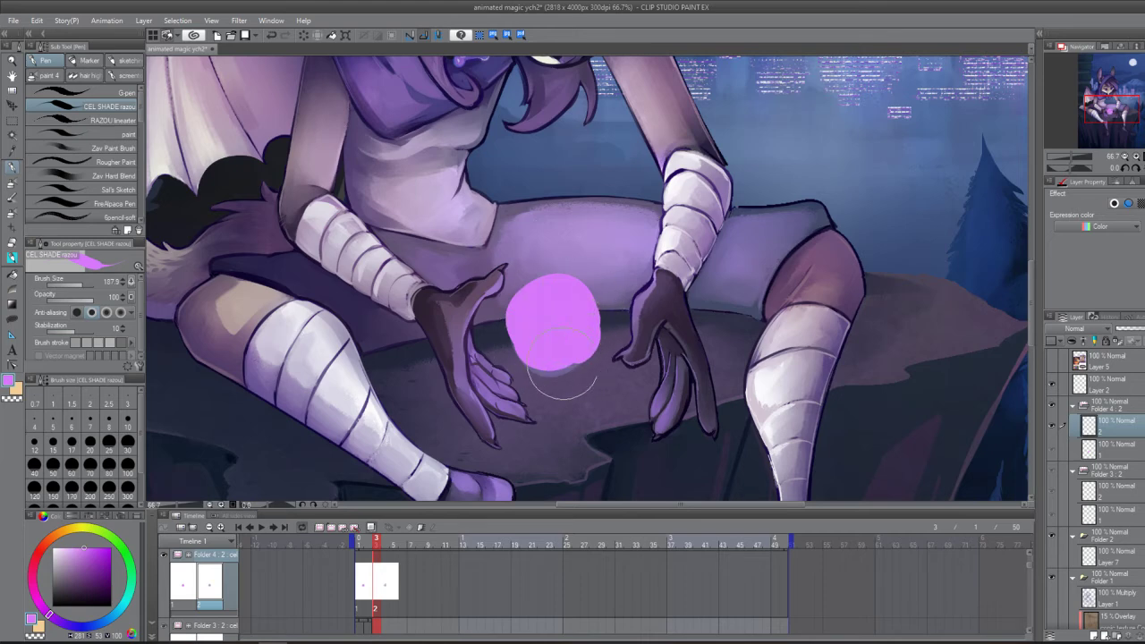
{"action": "mouse_move", "coordinate": [563, 261]}
{"action": "left_mouse_down"}
{"action": "mouse_move", "coordinate": [567, 284]}
{"action": "mouse_move", "coordinate": [569, 255]}
{"action": "mouse_move", "coordinate": [533, 219]}
{"action": "mouse_move", "coordinate": [524, 179]}
{"action": "mouse_move", "coordinate": [586, 186]}
{"action": "mouse_move", "coordinate": [581, 208]}
{"action": "left_mouse_up"}
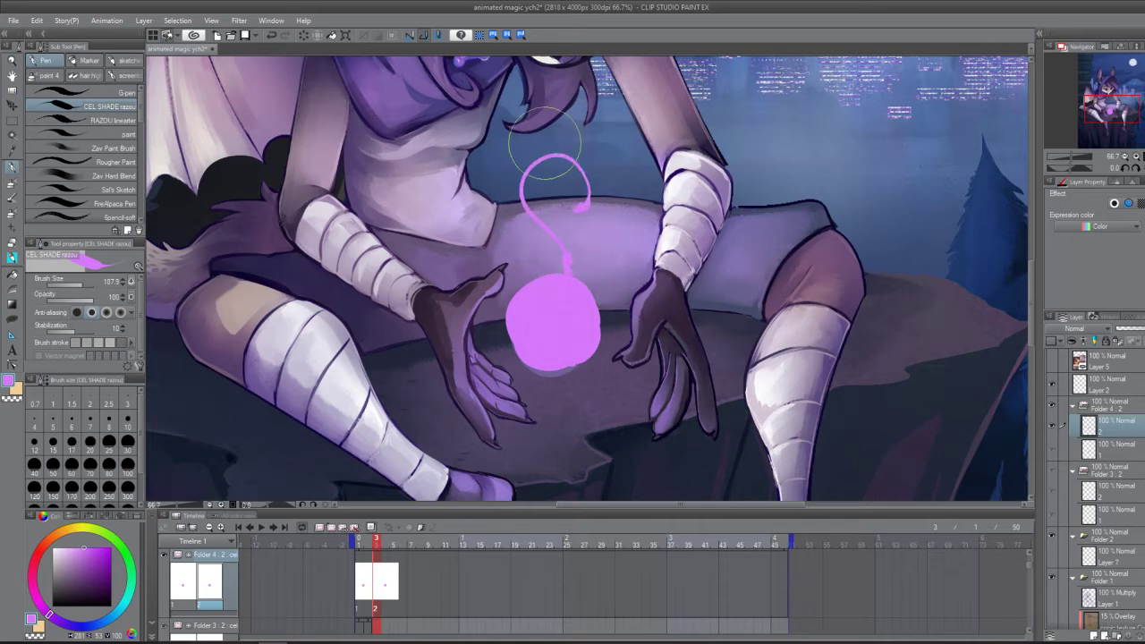
{"action": "key", "text": "ctrl+z"}
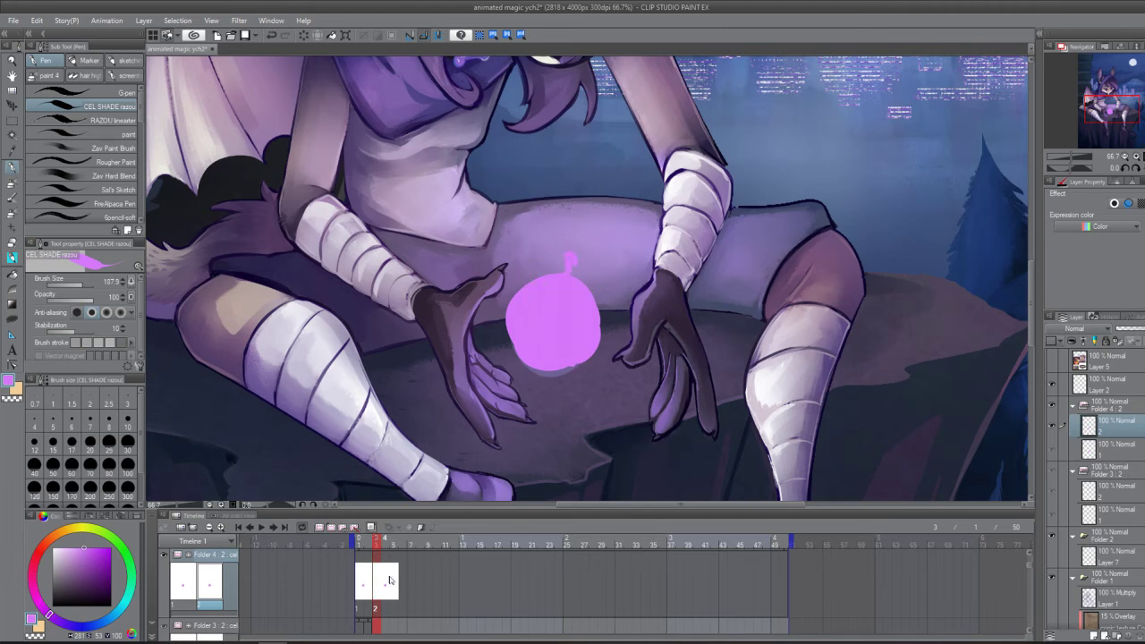
Add a third animation cel to Folder 4 at frame 5, compare it with cels 1 and 2, and reselect it.
{"action": "left_click", "coordinate": [393, 581]}
{"action": "left_click", "coordinate": [332, 531]}
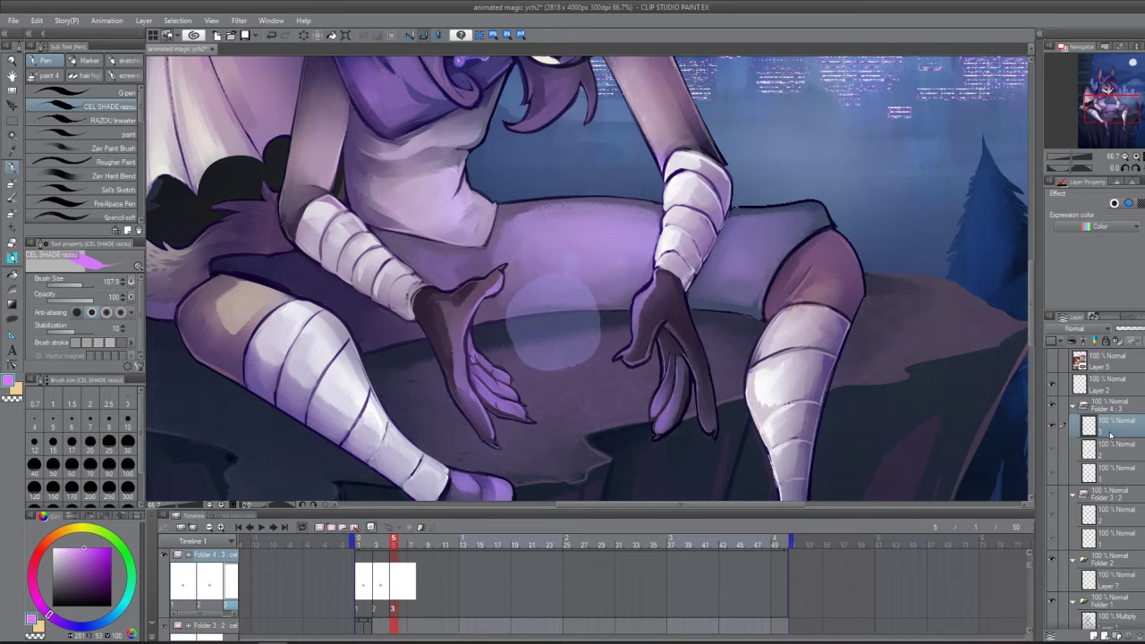
{"action": "left_click", "coordinate": [1109, 472]}
{"action": "left_click", "coordinate": [1109, 448]}
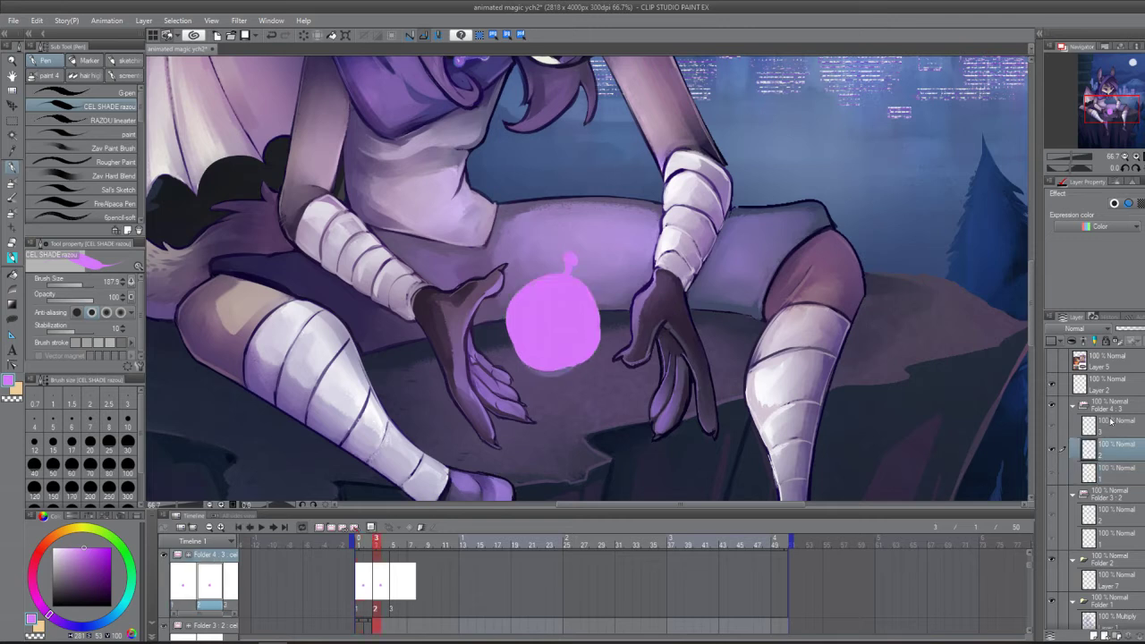
{"action": "left_click", "coordinate": [1112, 422]}
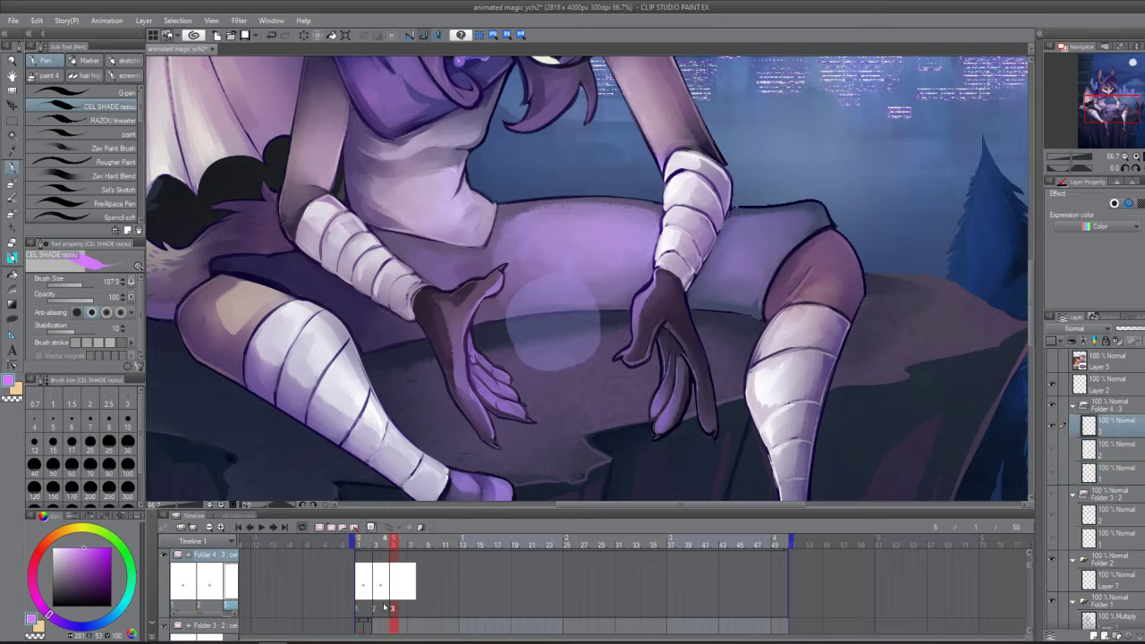
Paint a pink circle with a longer stem on top between the hands on cel 3.
{"action": "mouse_move", "coordinate": [545, 286]}
{"action": "left_mouse_down"}
{"action": "mouse_move", "coordinate": [591, 292]}
{"action": "mouse_move", "coordinate": [528, 323]}
{"action": "mouse_move", "coordinate": [547, 287]}
{"action": "mouse_move", "coordinate": [583, 305]}
{"action": "mouse_move", "coordinate": [555, 296]}
{"action": "mouse_move", "coordinate": [569, 287]}
{"action": "mouse_move", "coordinate": [583, 332]}
{"action": "mouse_move", "coordinate": [547, 354]}
{"action": "mouse_move", "coordinate": [555, 322]}
{"action": "left_mouse_up"}
{"action": "key", "text": "ctrl+z"}
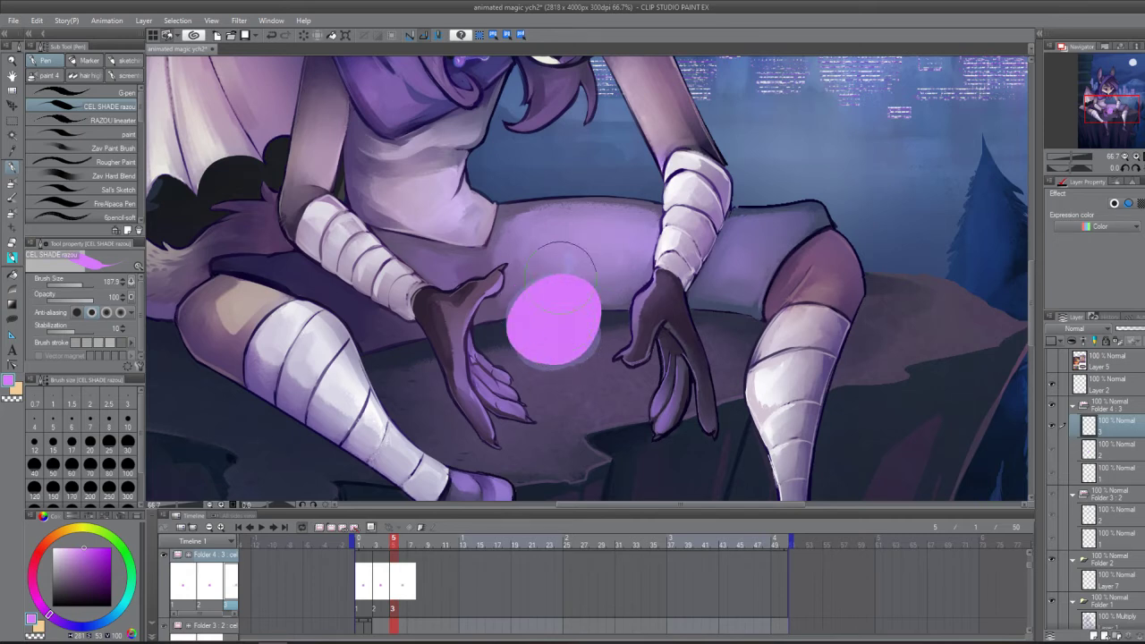
{"action": "left_click_drag", "start_coordinate": [567, 270], "coordinate": [569, 237]}
Step through frames 1 to 7 to compare the drawings on the three cels.
{"action": "left_click", "coordinate": [357, 544]}
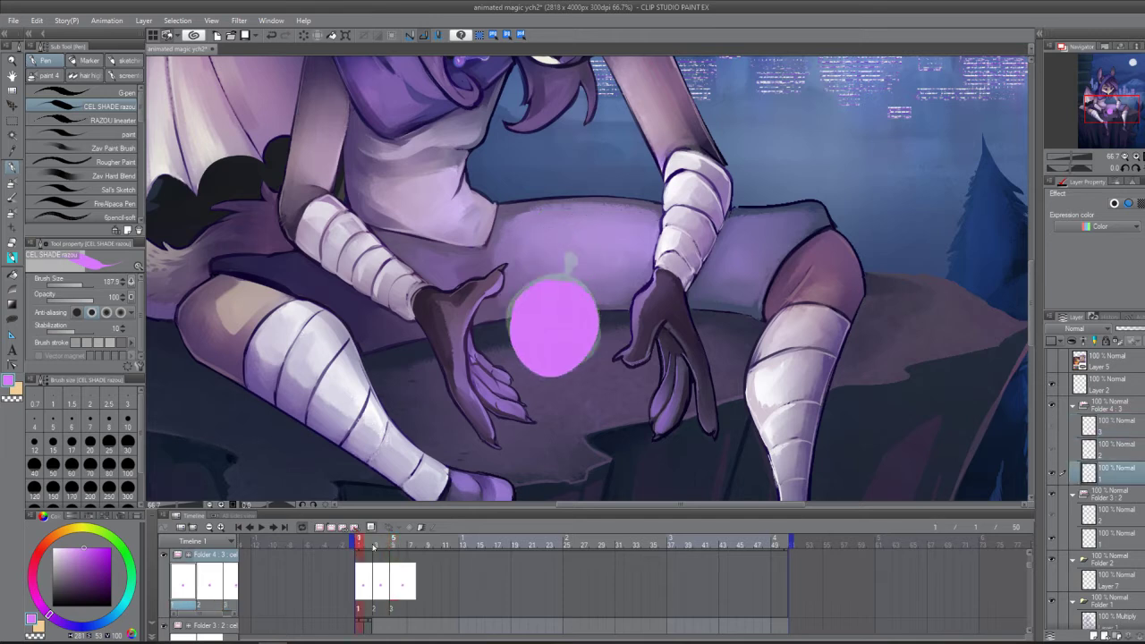
{"action": "left_click", "coordinate": [408, 544]}
{"action": "left_click", "coordinate": [401, 544]}
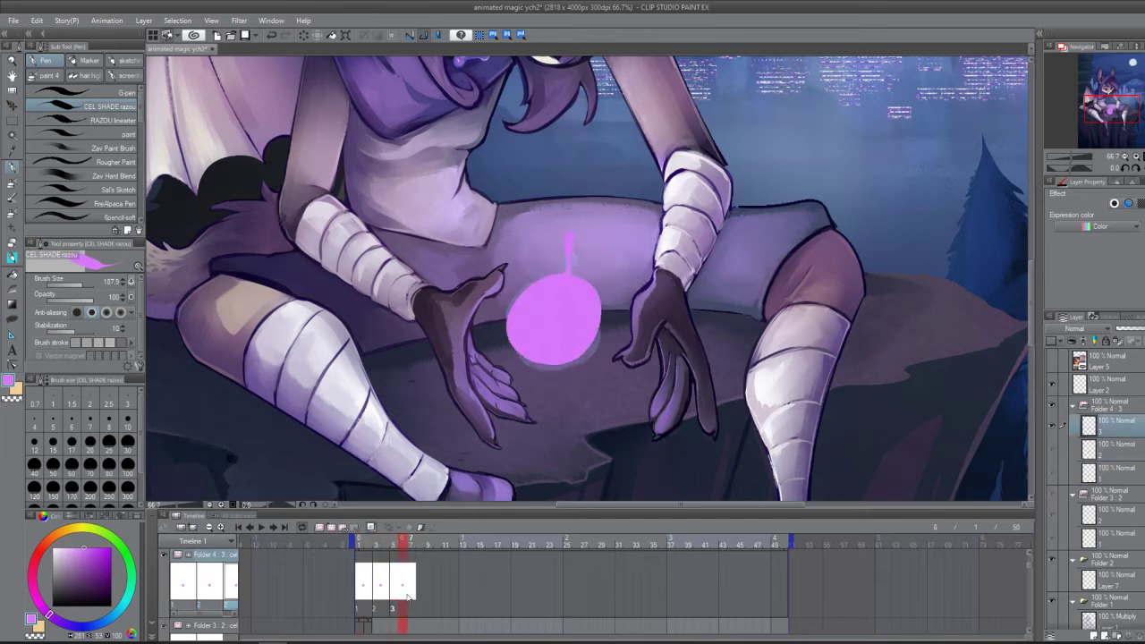
{"action": "left_click", "coordinate": [357, 575]}
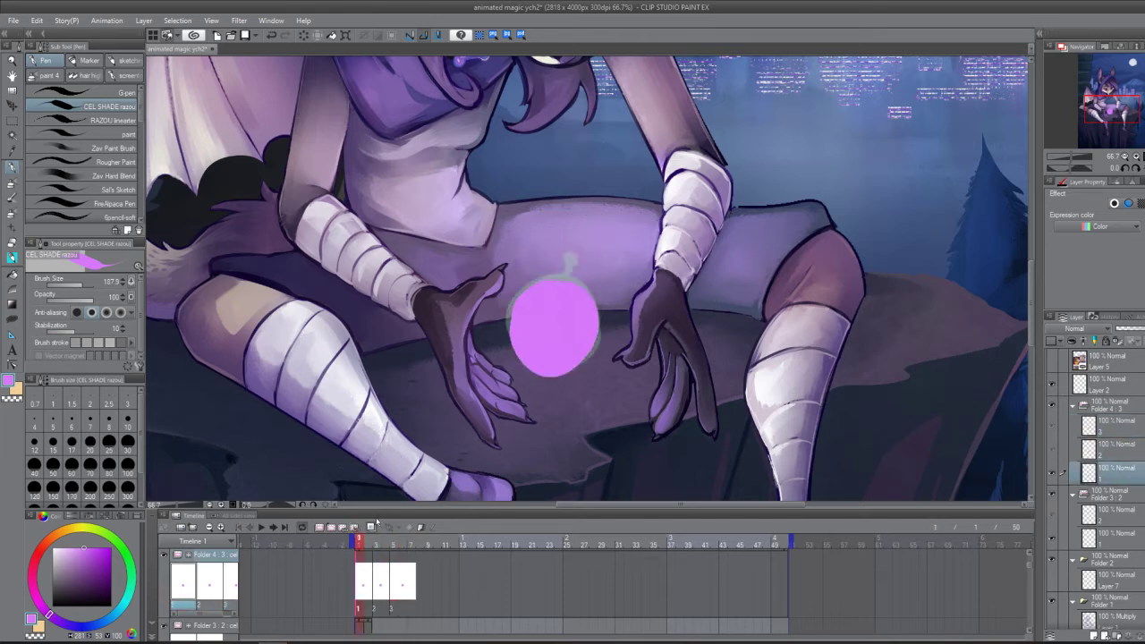
{"action": "left_click", "coordinate": [378, 587]}
{"action": "left_click", "coordinate": [393, 586]}
{"action": "left_click", "coordinate": [411, 585]}
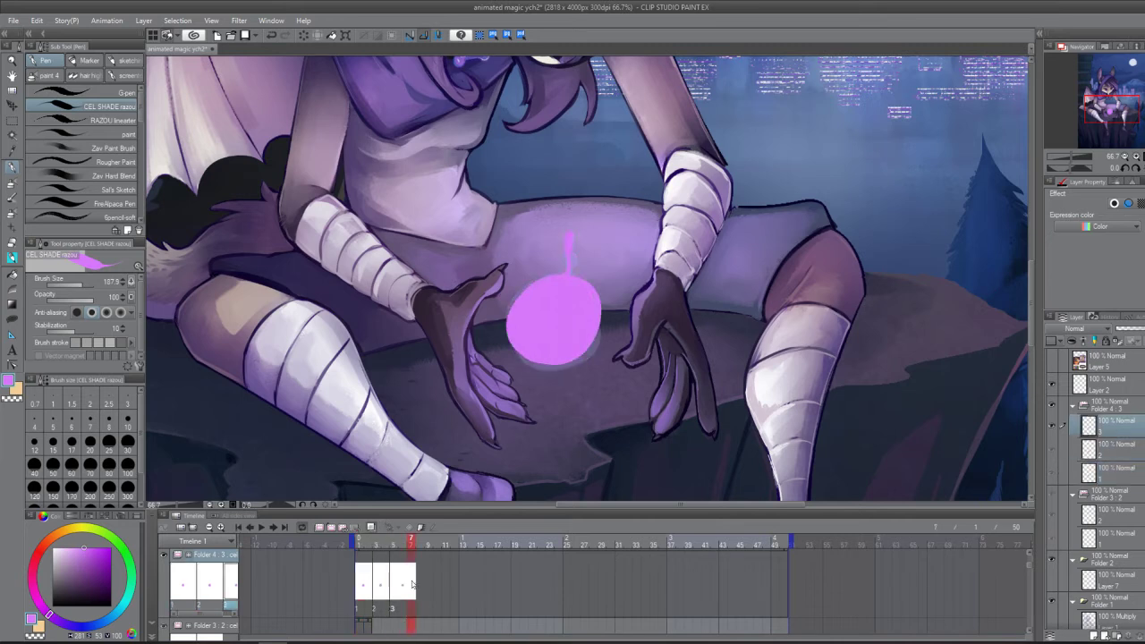
Add a fourth animation cel to Folder 4 at frame 7 and compare it with cels 2 and 3.
{"action": "left_click", "coordinate": [331, 528]}
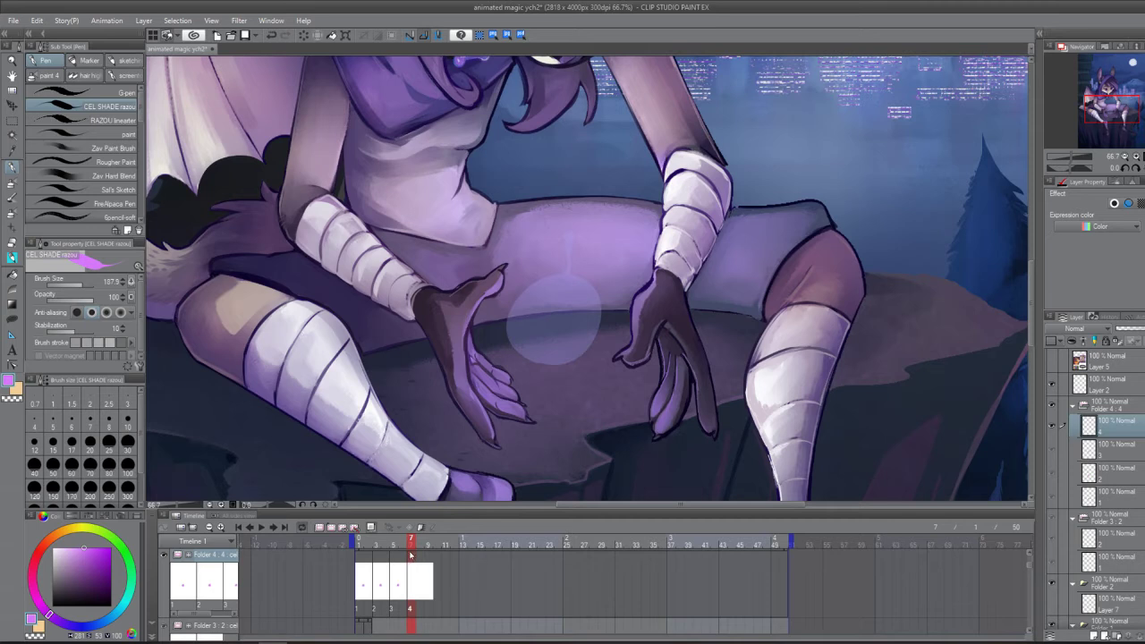
{"action": "left_click", "coordinate": [379, 583]}
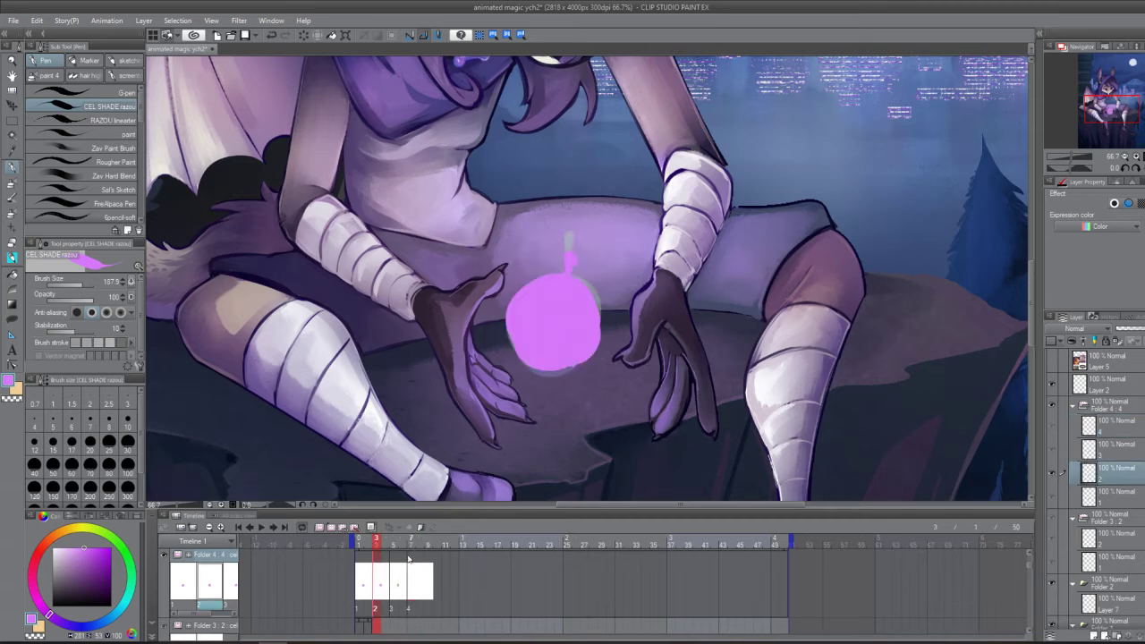
{"action": "left_click", "coordinate": [414, 581]}
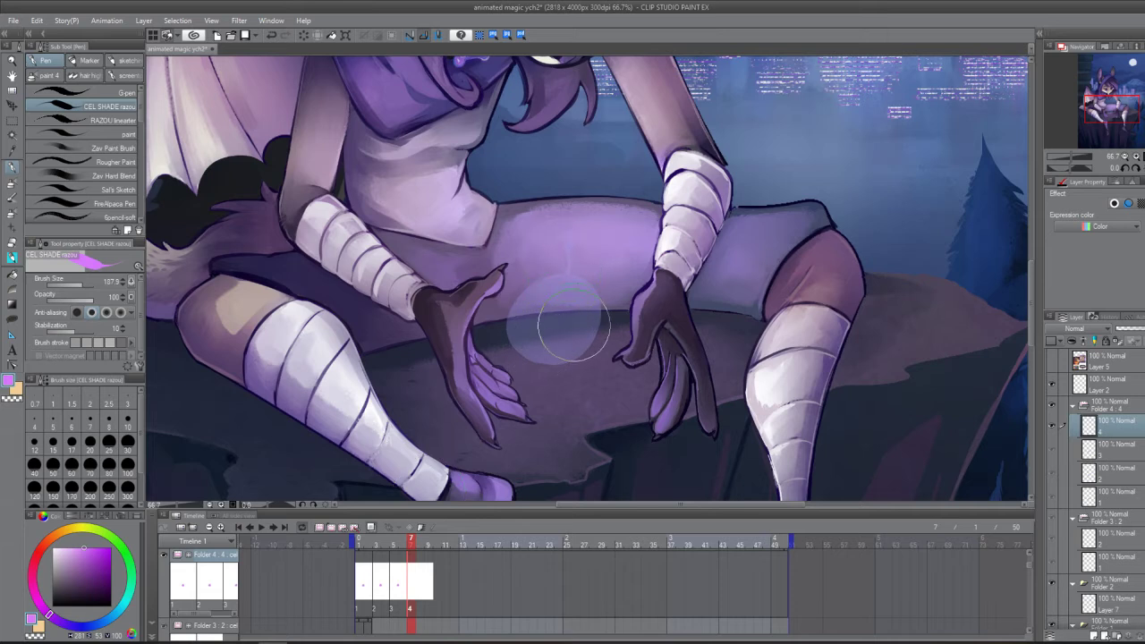
{"action": "mouse_move", "coordinate": [412, 550]}
{"action": "left_mouse_down"}
{"action": "mouse_move", "coordinate": [392, 550]}
{"action": "mouse_move", "coordinate": [414, 556]}
{"action": "left_mouse_up"}
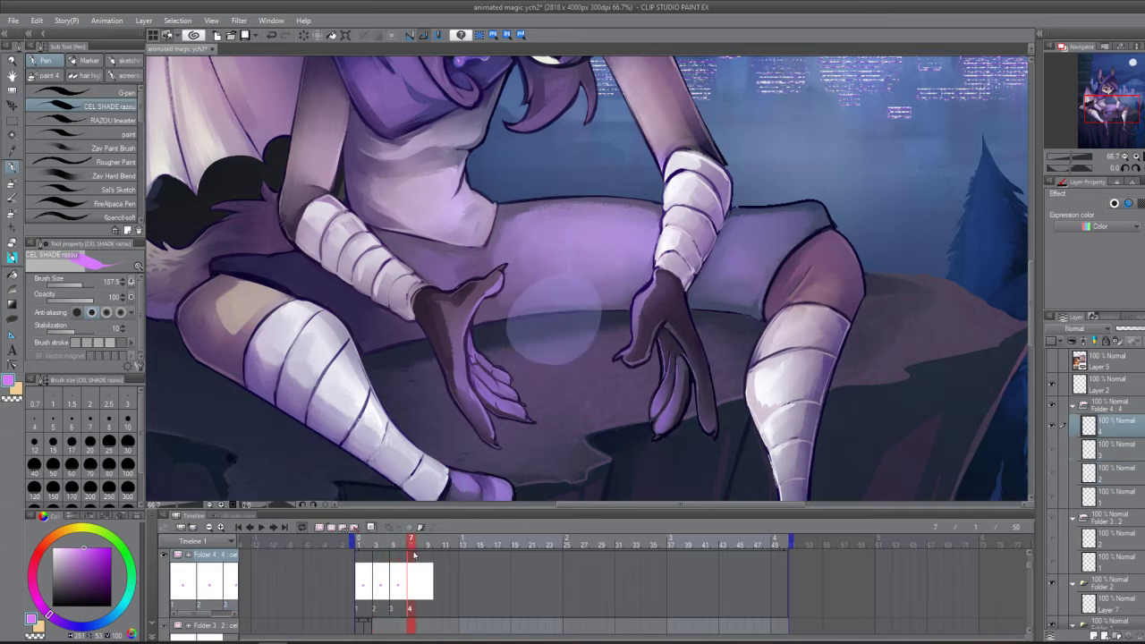
{"action": "left_click", "coordinate": [382, 590]}
{"action": "left_click", "coordinate": [395, 588]}
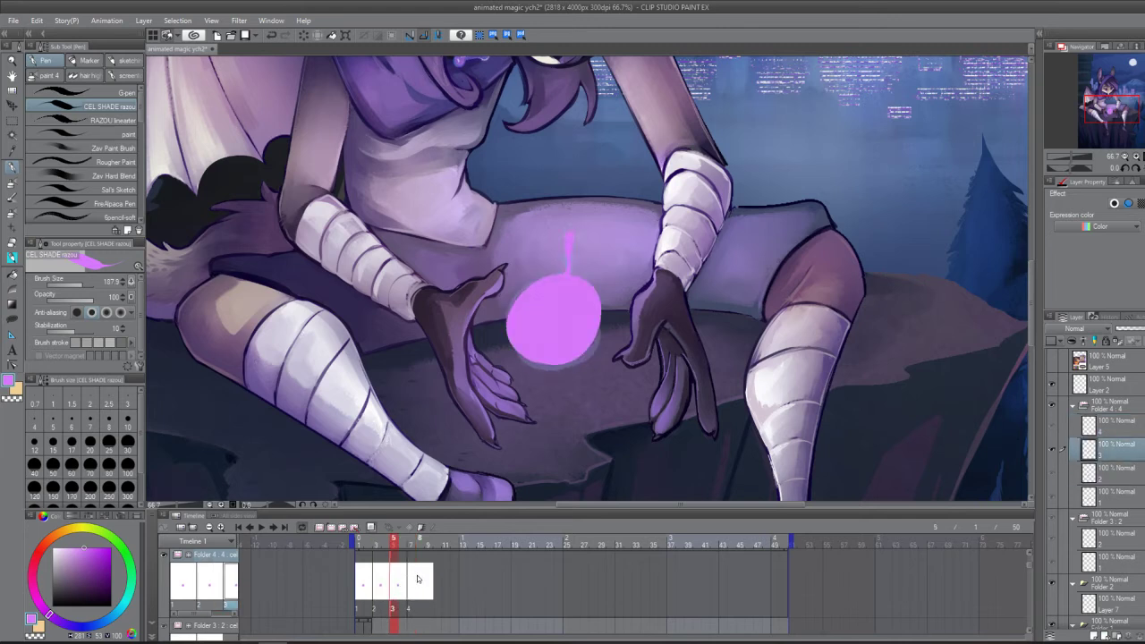
{"action": "left_click", "coordinate": [416, 582]}
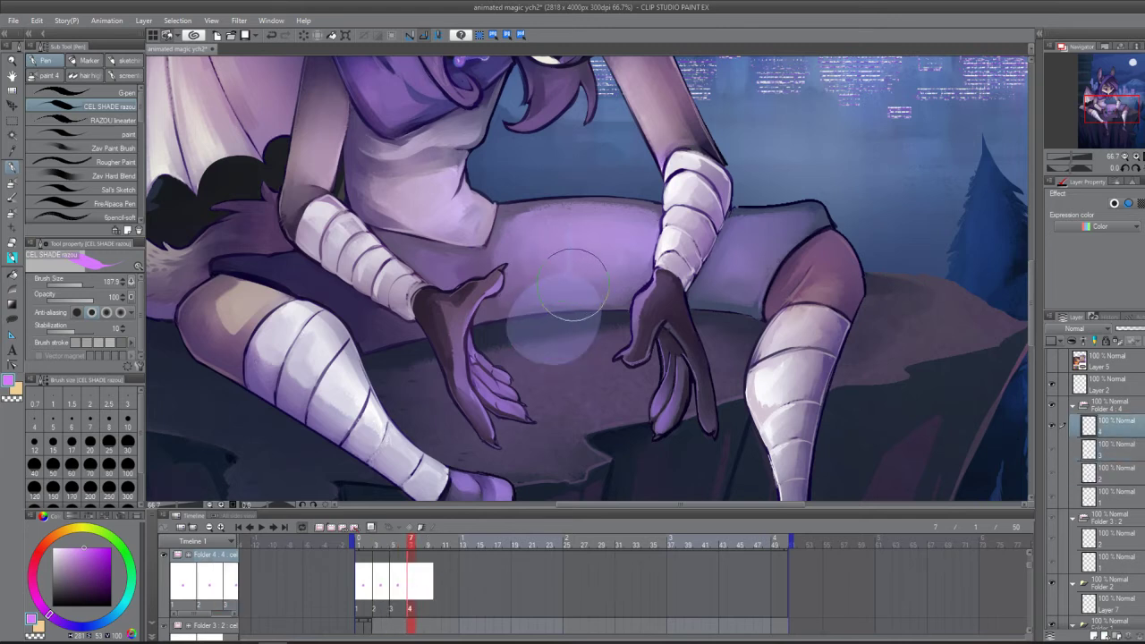
Paint an in-between pink circle with a medium-length stem on the new cel at frame 7.
{"action": "mouse_move", "coordinate": [537, 296]}
{"action": "left_mouse_down"}
{"action": "mouse_move", "coordinate": [572, 286]}
{"action": "mouse_move", "coordinate": [518, 331]}
{"action": "mouse_move", "coordinate": [550, 273]}
{"action": "left_mouse_up"}
{"action": "left_click_drag", "start_coordinate": [553, 315], "coordinate": [561, 313]}
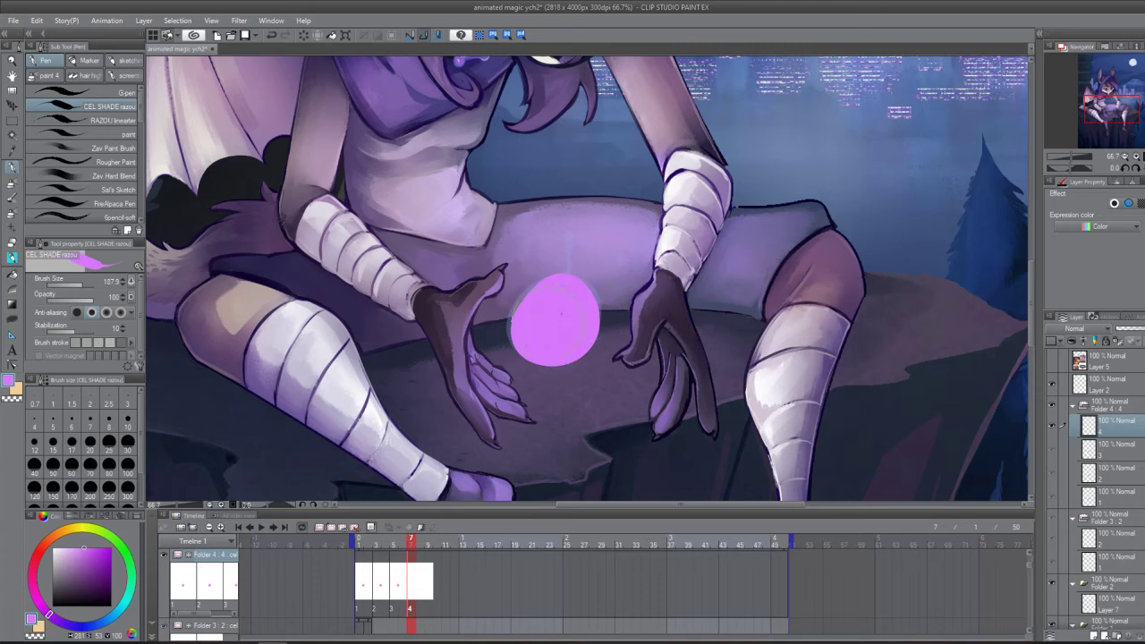
{"action": "mouse_move", "coordinate": [561, 273]}
{"action": "left_mouse_down"}
{"action": "mouse_move", "coordinate": [567, 245]}
{"action": "mouse_move", "coordinate": [565, 266]}
{"action": "left_mouse_up"}
Rename the in-between cel's layer in Folder 4 as 2.a.
{"action": "double_click", "coordinate": [1106, 432]}
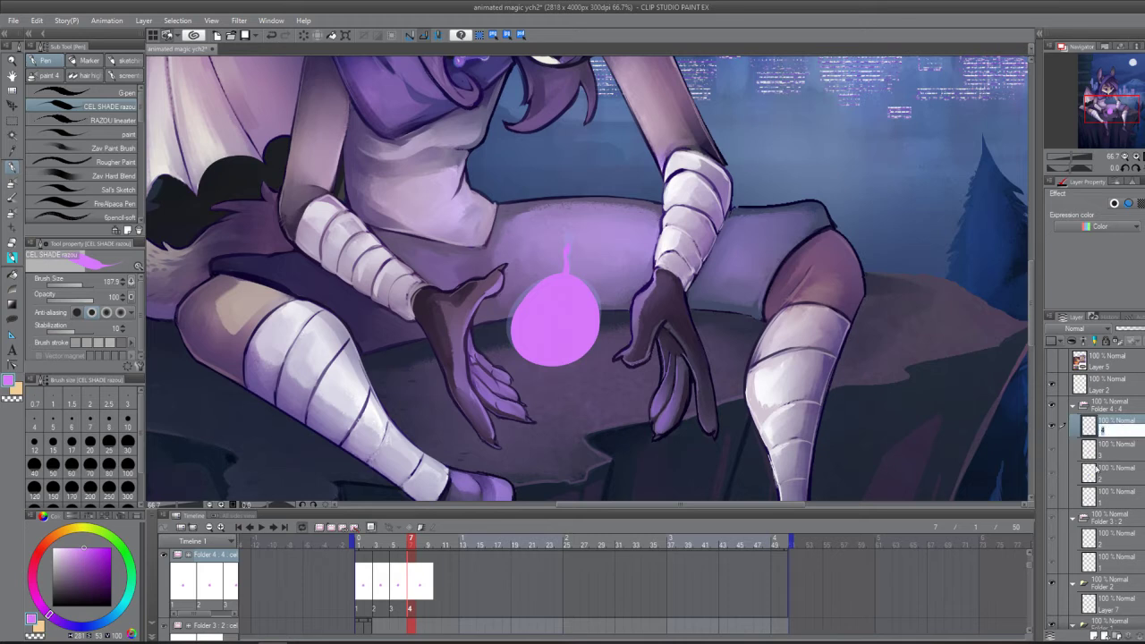
{"action": "type", "text": "2 a"}
{"action": "key", "text": "Return"}
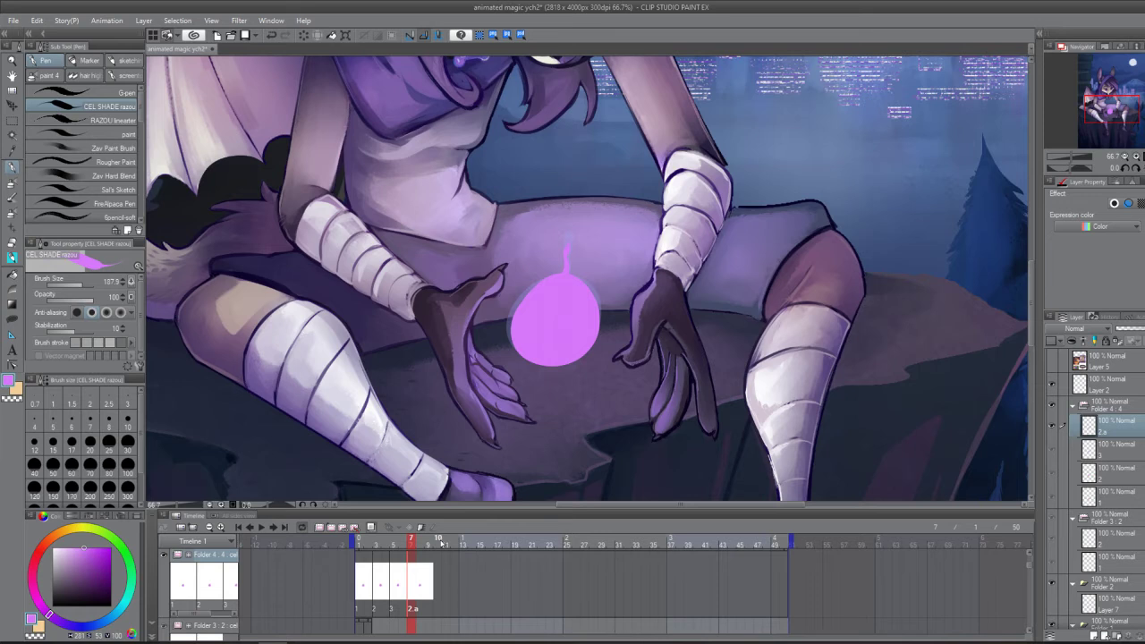
Specify cel 2.a for frame 5 of Folder 4.
{"action": "left_click", "coordinate": [397, 586]}
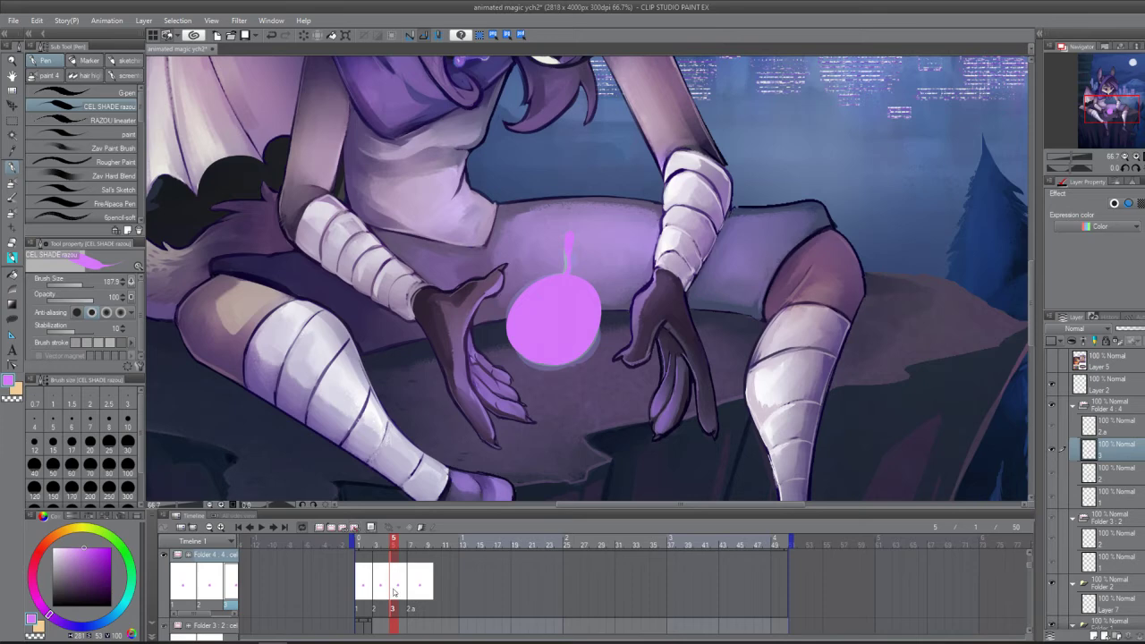
{"action": "left_click", "coordinate": [351, 528]}
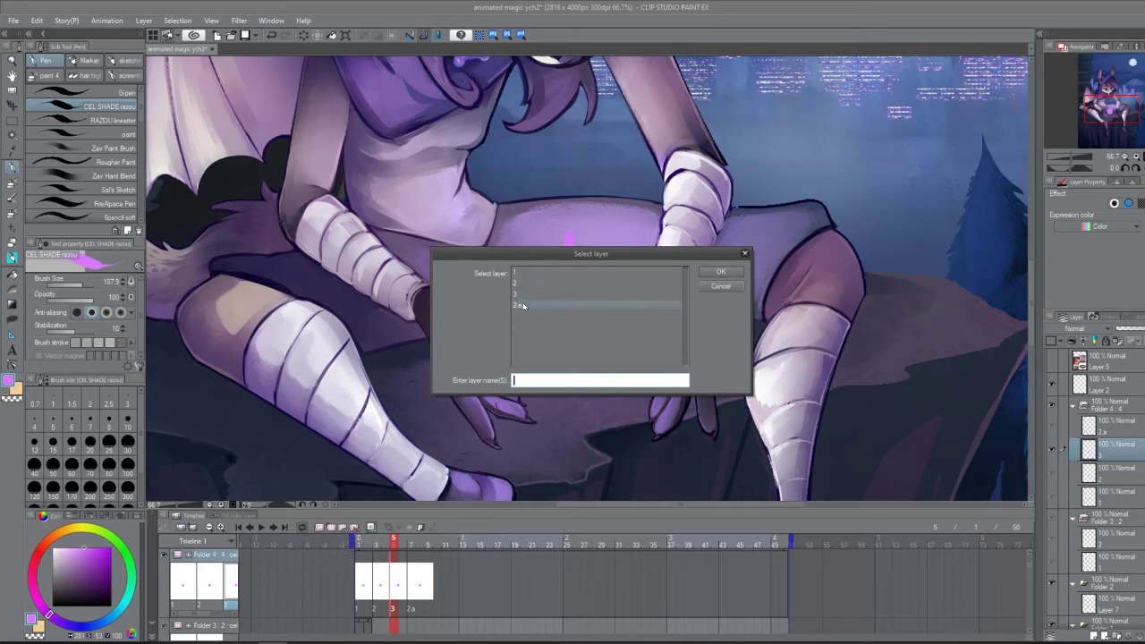
{"action": "left_click", "coordinate": [523, 307]}
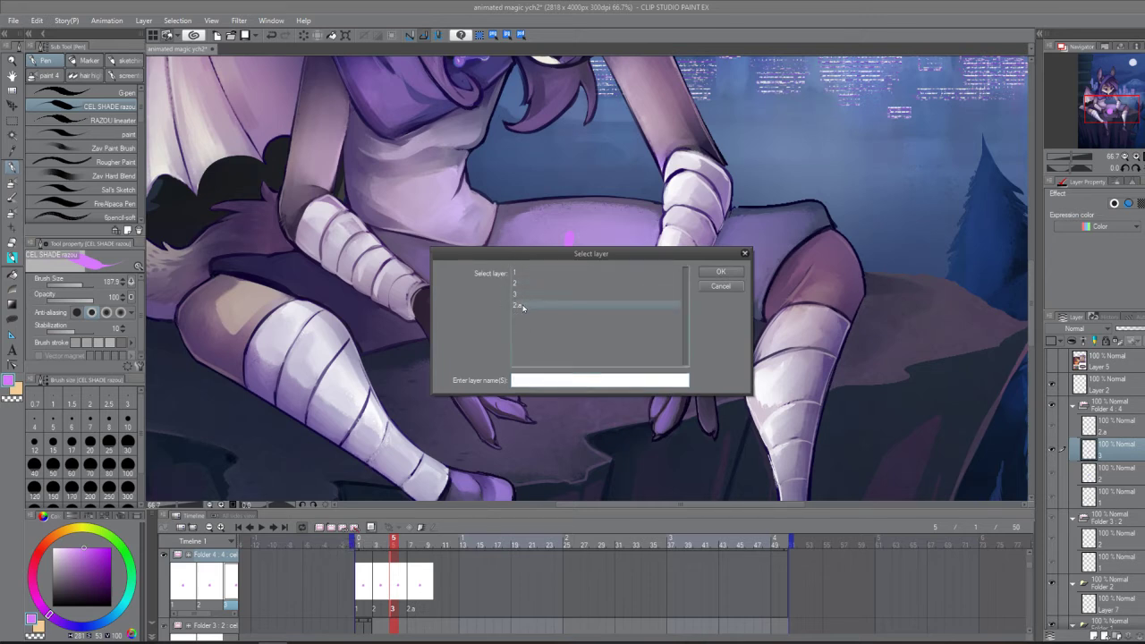
{"action": "left_click", "coordinate": [720, 272]}
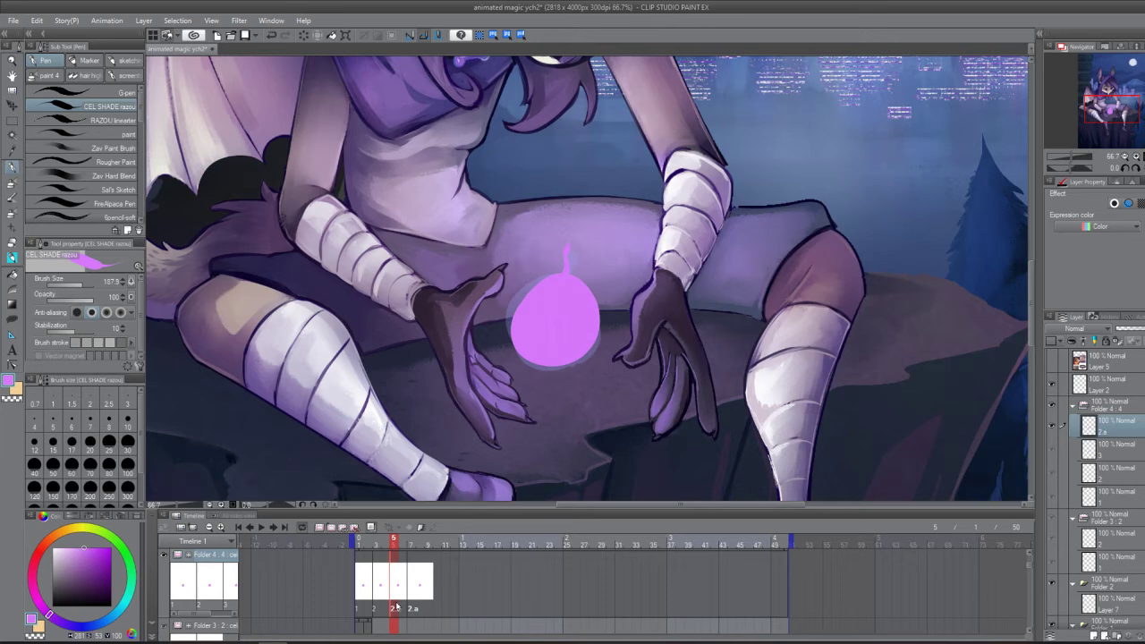
Specify cel 3 for frame 7 of Folder 4 and review the cel order between frames 1 and 10.
{"action": "left_click", "coordinate": [415, 594]}
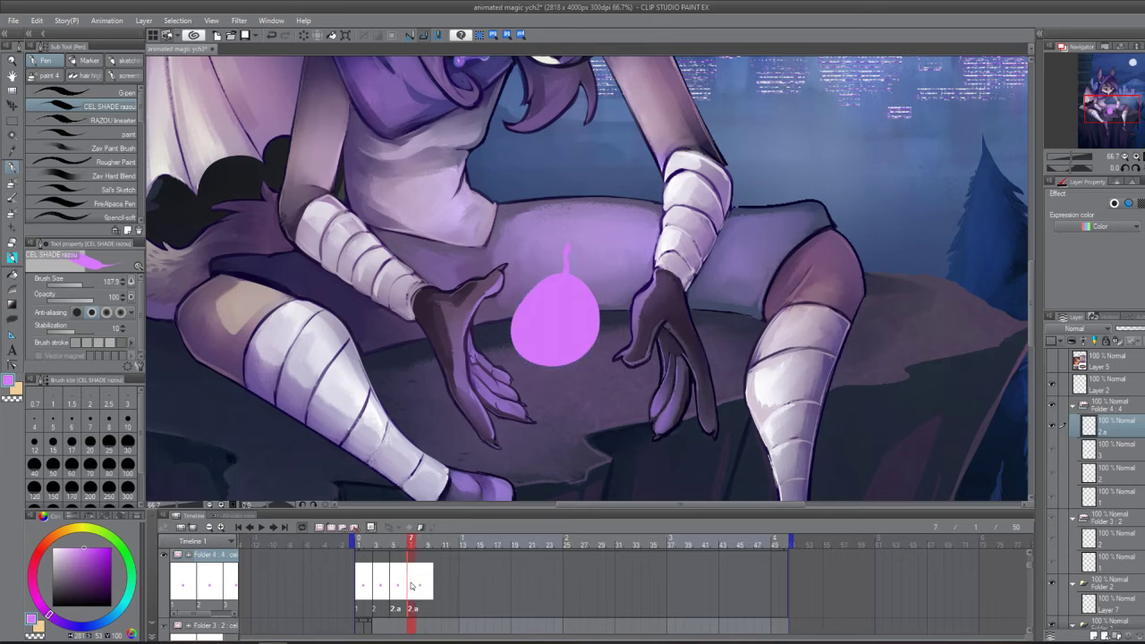
{"action": "right_click", "coordinate": [412, 585]}
{"action": "left_click", "coordinate": [432, 395]}
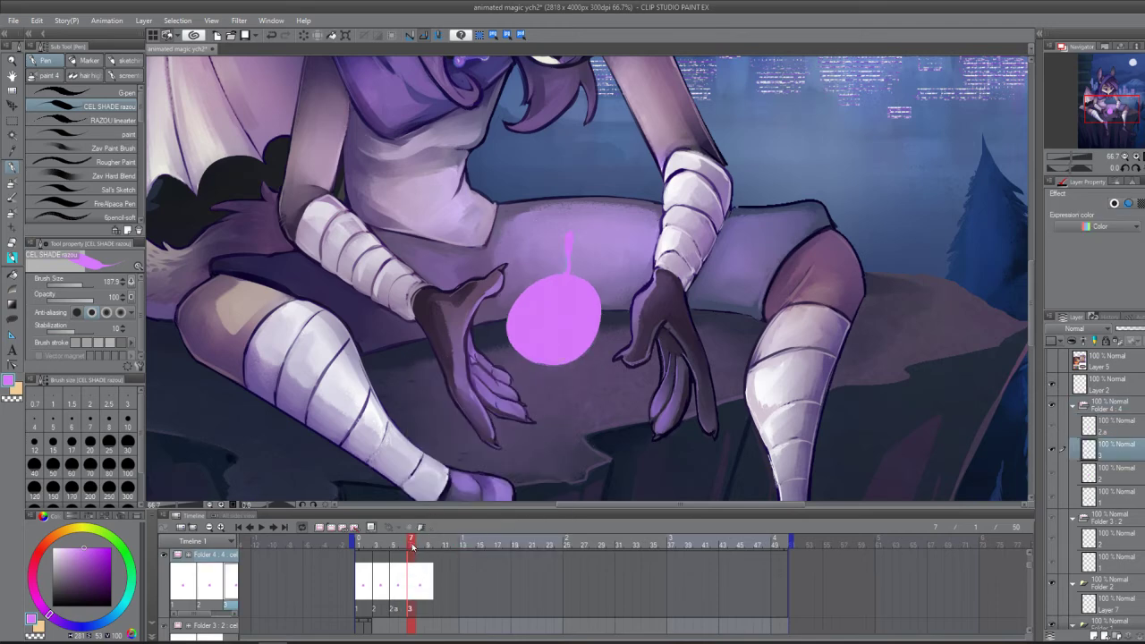
{"action": "mouse_move", "coordinate": [413, 545]}
{"action": "left_mouse_down"}
{"action": "mouse_move", "coordinate": [358, 544]}
{"action": "mouse_move", "coordinate": [411, 545]}
{"action": "left_mouse_up"}
{"action": "left_click", "coordinate": [358, 545]}
{"action": "left_click", "coordinate": [437, 545]}
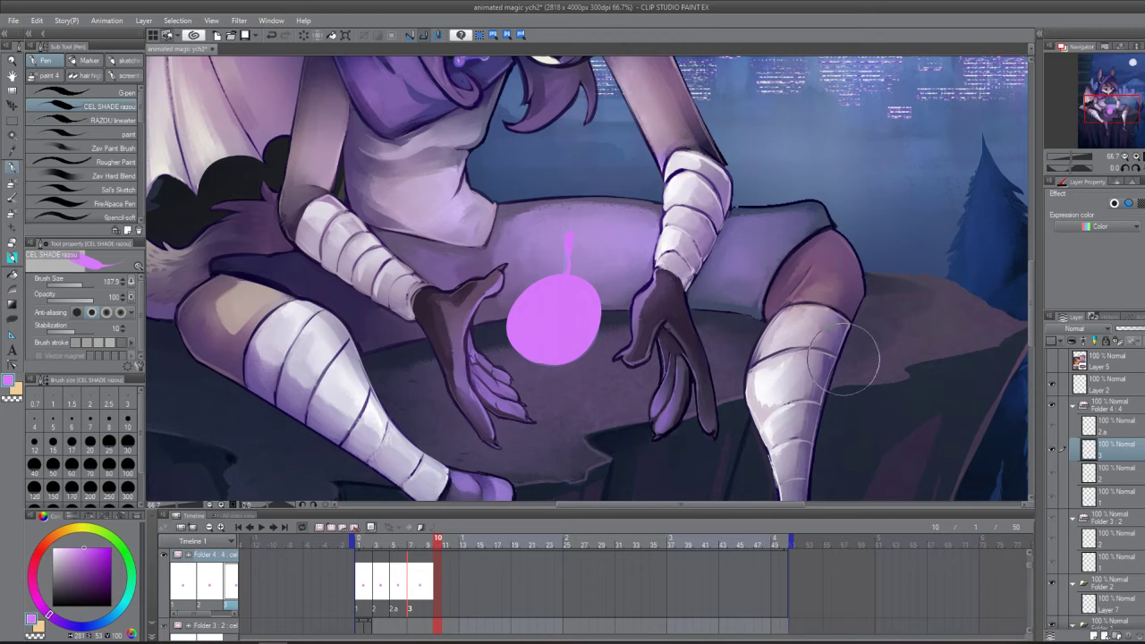
{"action": "mouse_move", "coordinate": [808, 346]}
{"action": "left_mouse_down"}
{"action": "mouse_move", "coordinate": [796, 372]}
{"action": "mouse_move", "coordinate": [805, 327]}
{"action": "mouse_move", "coordinate": [841, 338]}
{"action": "left_mouse_up"}
{"action": "mouse_move", "coordinate": [849, 385]}
{"action": "left_mouse_down"}
{"action": "mouse_move", "coordinate": [838, 411]}
{"action": "mouse_move", "coordinate": [818, 339]}
{"action": "mouse_move", "coordinate": [833, 375]}
{"action": "mouse_move", "coordinate": [775, 391]}
{"action": "mouse_move", "coordinate": [796, 420]}
{"action": "left_mouse_up"}
{"action": "mouse_move", "coordinate": [796, 302]}
{"action": "left_mouse_down"}
{"action": "mouse_move", "coordinate": [825, 265]}
{"action": "mouse_move", "coordinate": [800, 317]}
{"action": "mouse_move", "coordinate": [831, 257]}
{"action": "mouse_move", "coordinate": [763, 367]}
{"action": "mouse_move", "coordinate": [846, 275]}
{"action": "left_mouse_up"}
{"action": "mouse_move", "coordinate": [608, 452]}
{"action": "left_mouse_down"}
{"action": "mouse_move", "coordinate": [613, 409]}
{"action": "mouse_move", "coordinate": [593, 455]}
{"action": "left_mouse_up"}
{"action": "left_click", "coordinate": [428, 567]}
{"action": "left_click", "coordinate": [395, 584]}
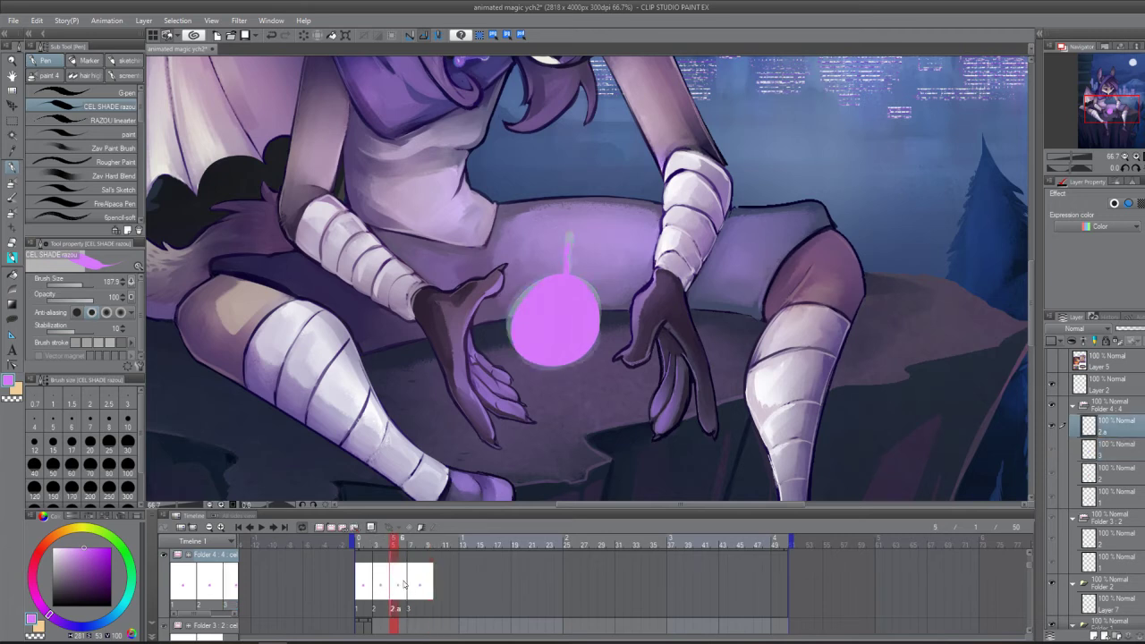
{"action": "left_click", "coordinate": [402, 581]}
{"action": "right_click", "coordinate": [402, 580]}
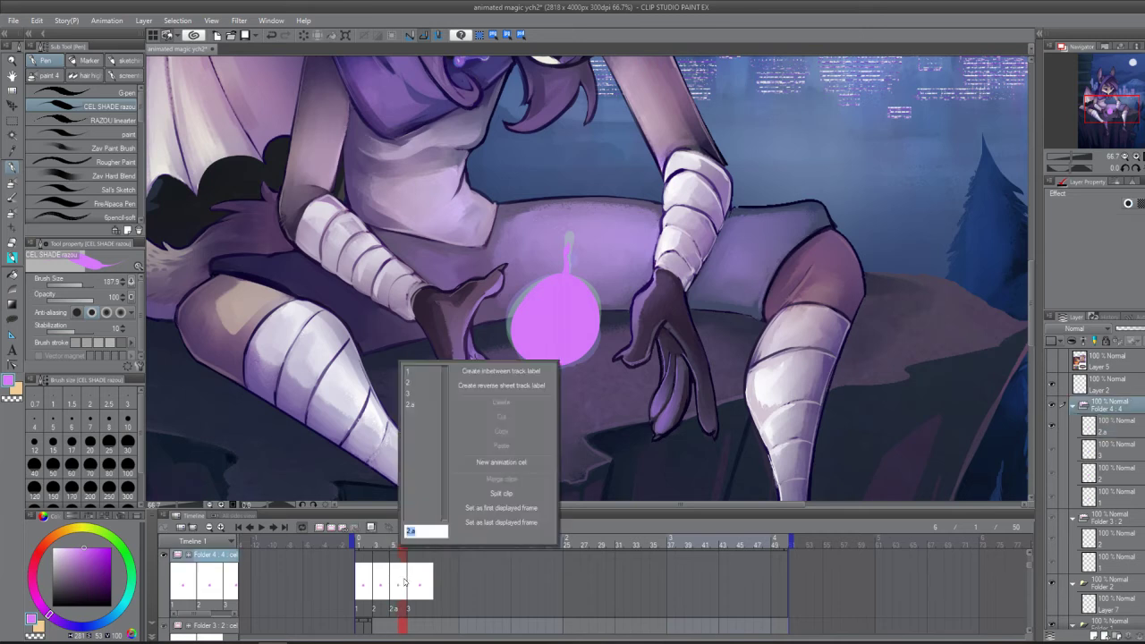
{"action": "left_click", "coordinate": [416, 397]}
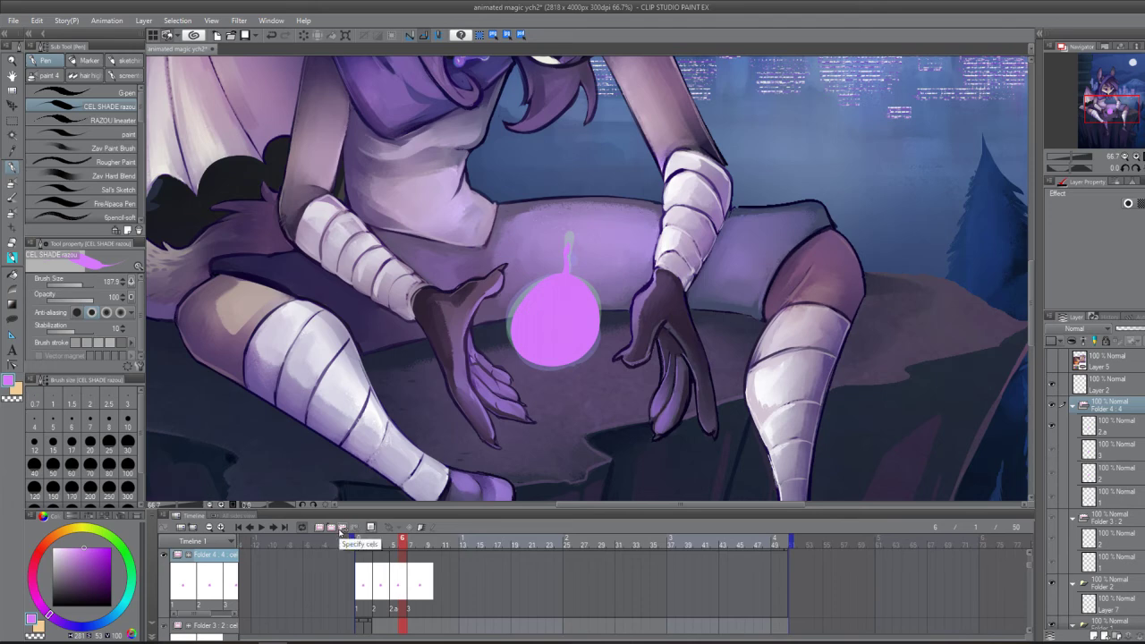
{"action": "right_click", "coordinate": [403, 582]}
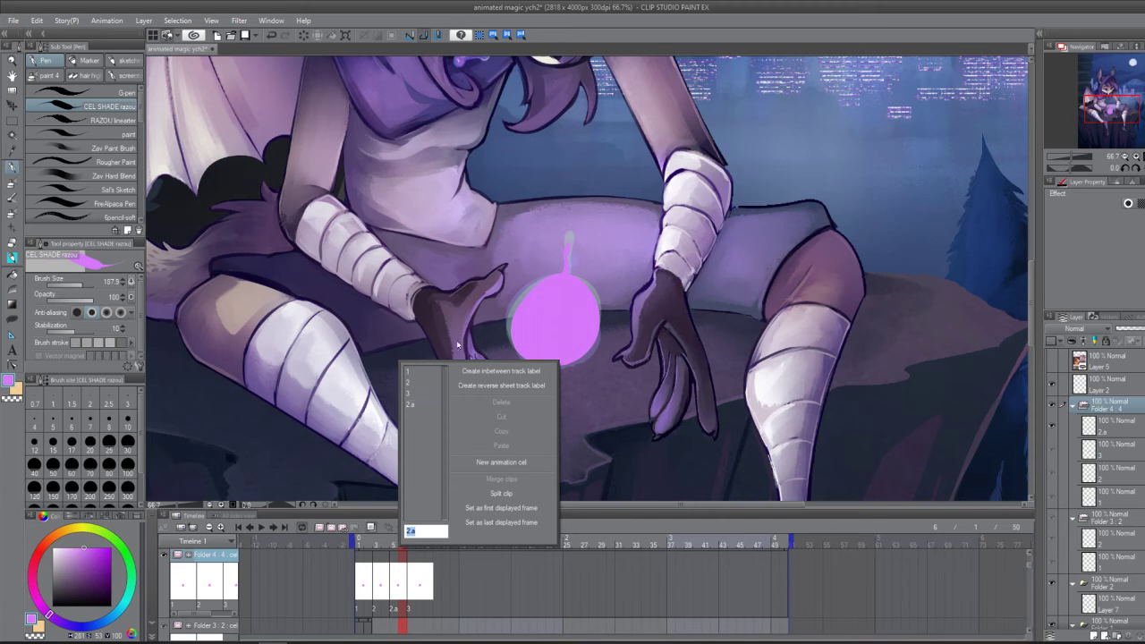
{"action": "left_click", "coordinate": [416, 583]}
{"action": "left_click", "coordinate": [414, 536]}
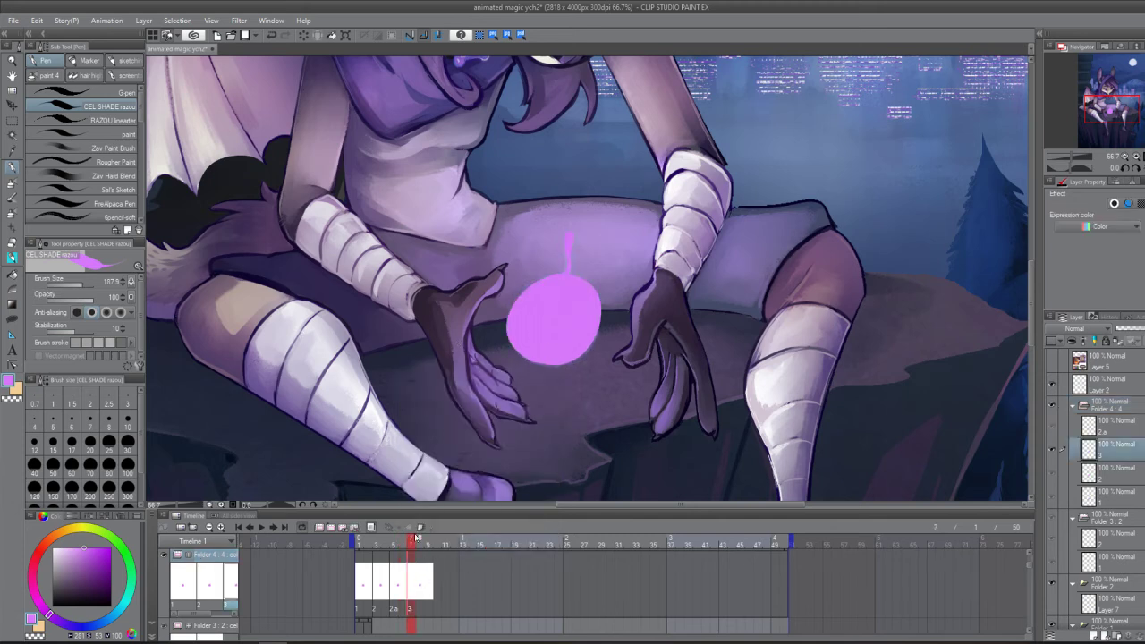
Play the orb animation from frame 1 to check its motion, and stop the playback.
{"action": "left_click_drag", "start_coordinate": [415, 537], "coordinate": [358, 537]}
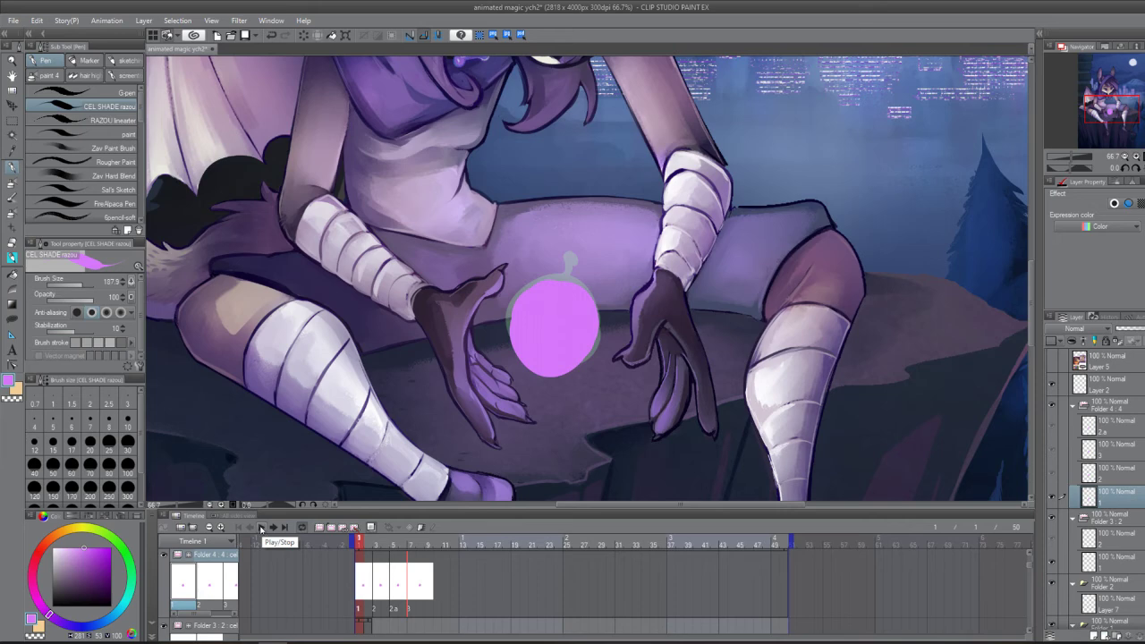
{"action": "left_click", "coordinate": [261, 528]}
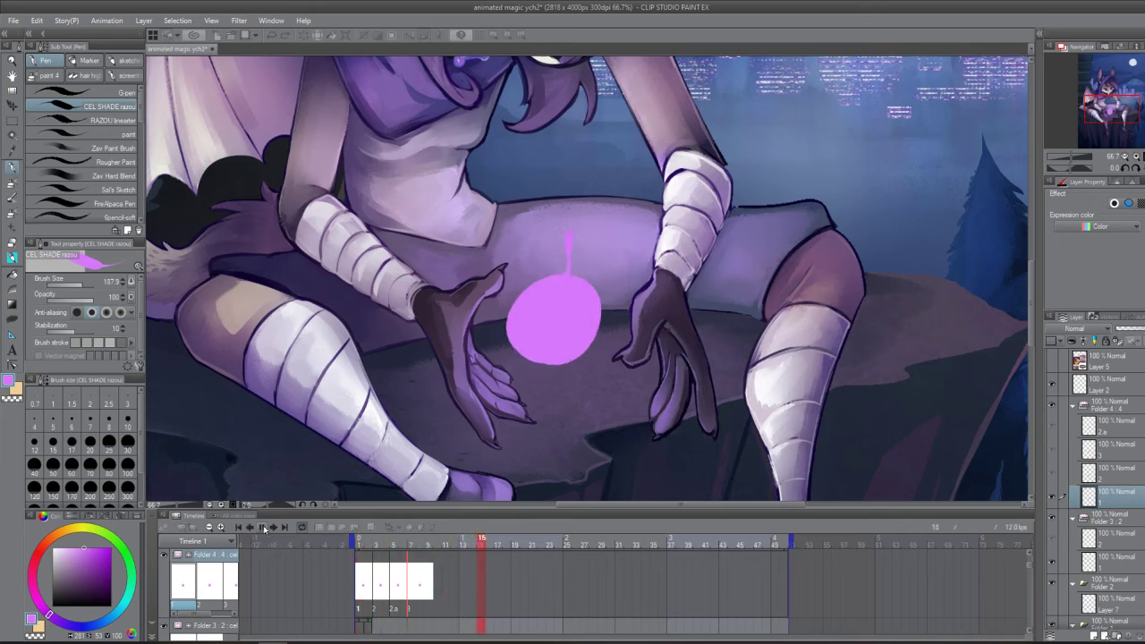
{"action": "left_click", "coordinate": [267, 529]}
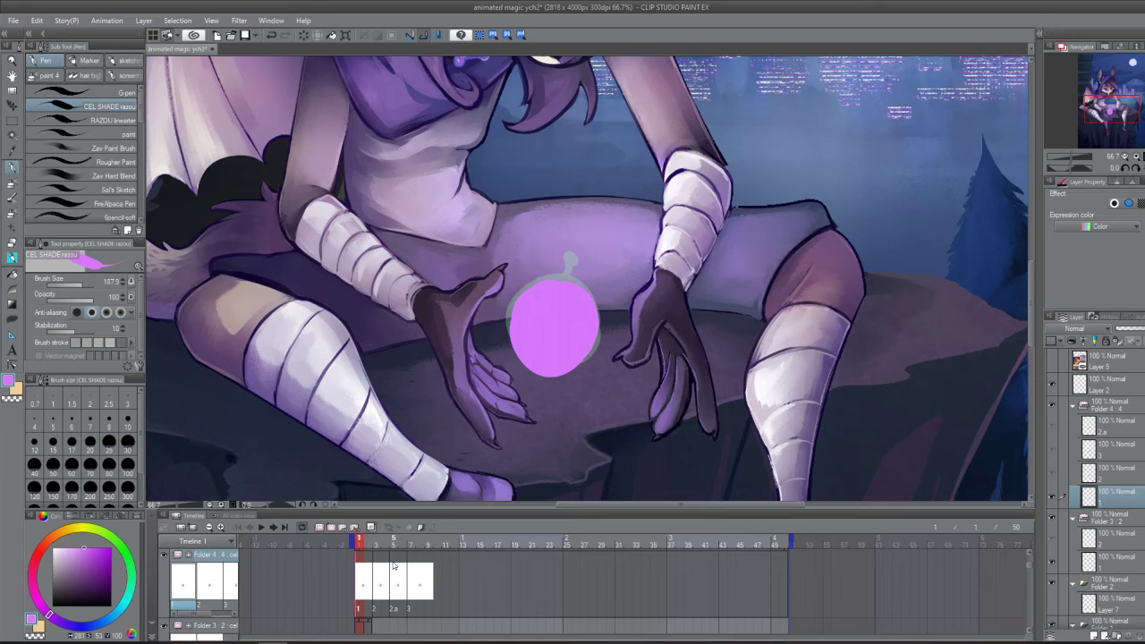
Replay the orb's motion, return the timeline to frame 1, and review the cels up to frame 8.
{"action": "left_click", "coordinate": [262, 526]}
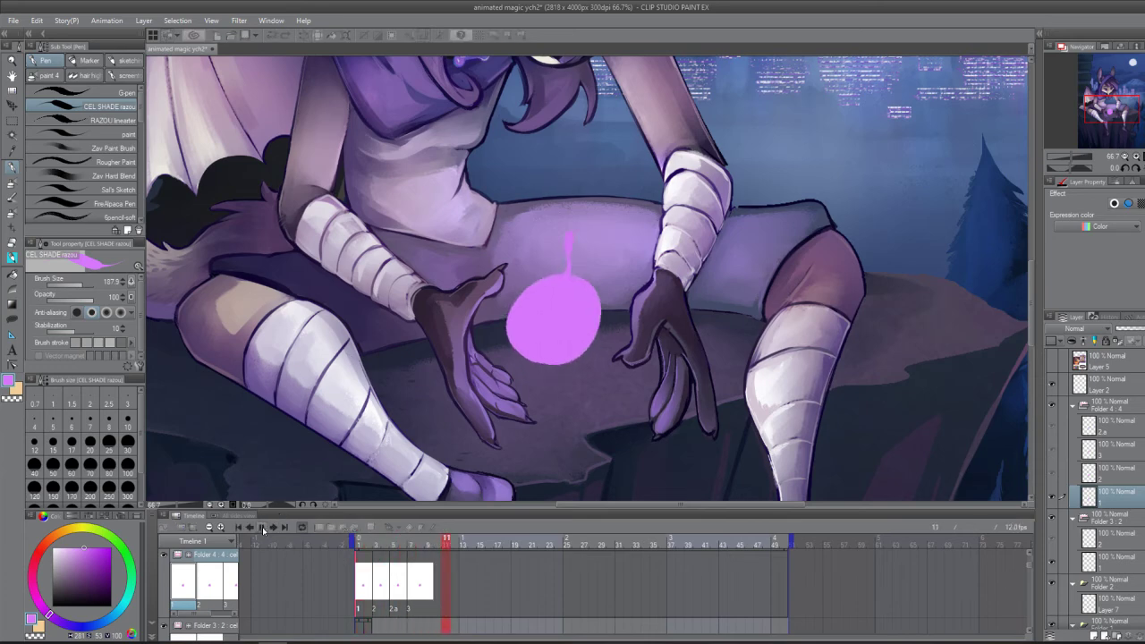
{"action": "left_click", "coordinate": [262, 527]}
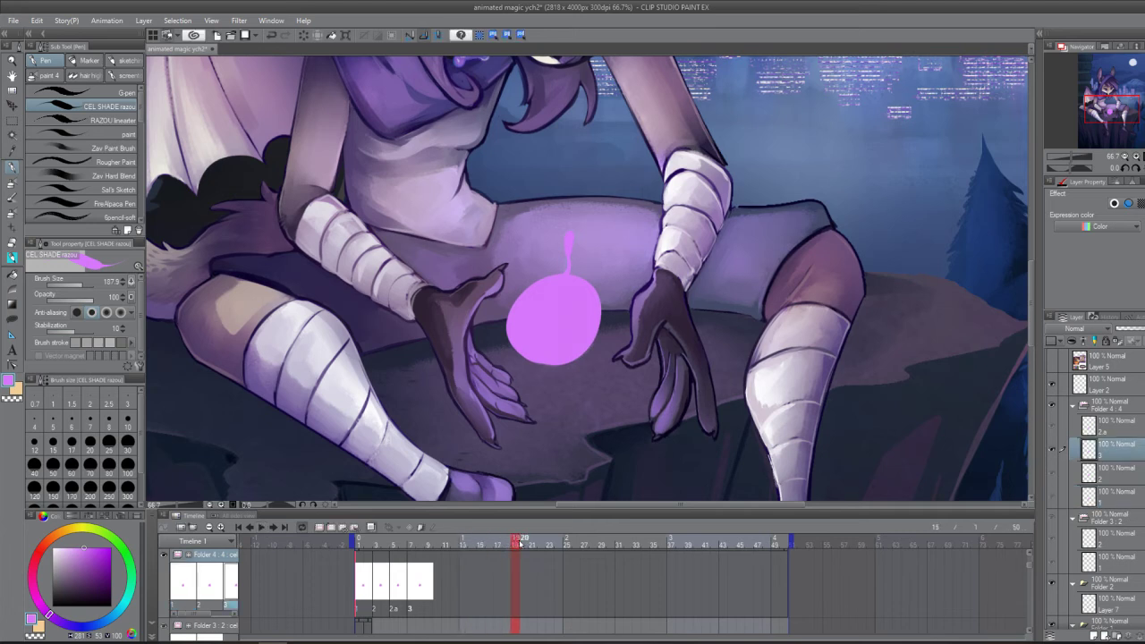
{"action": "left_click", "coordinate": [384, 545]}
{"action": "left_click", "coordinate": [359, 547]}
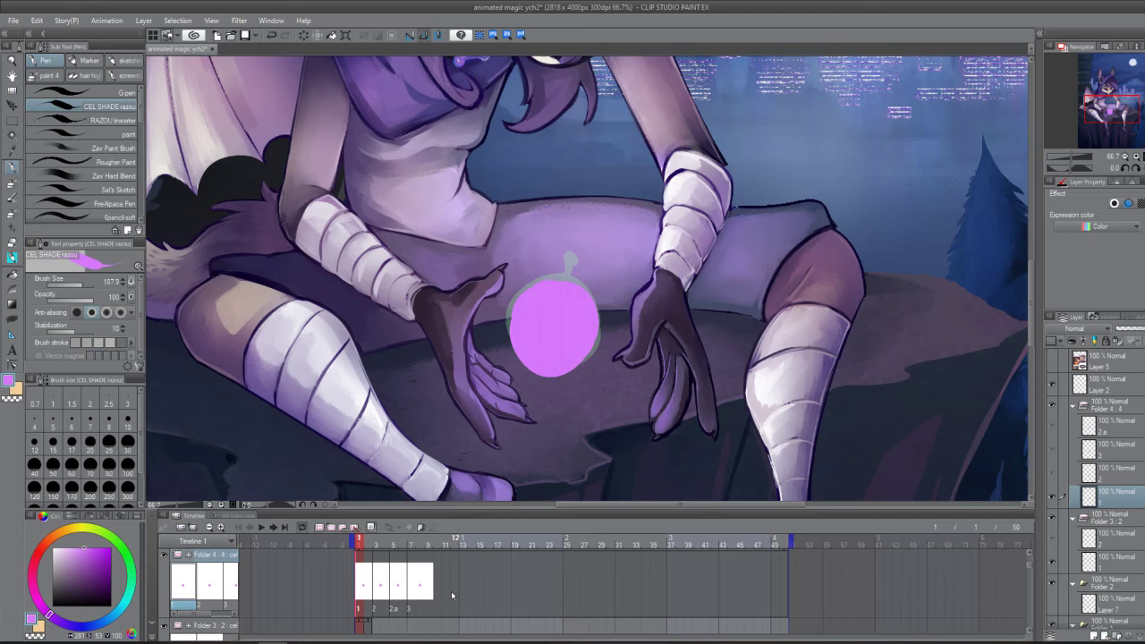
{"action": "key", "text": "Return"}
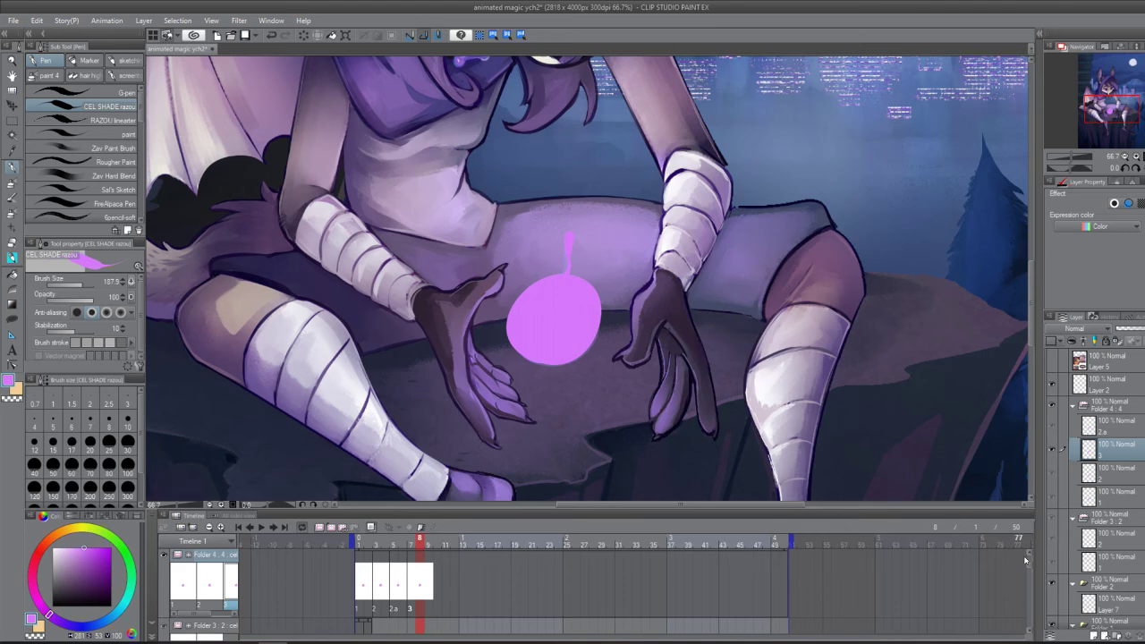
Select the Folder 4 animation folder that holds the orb cels.
{"action": "left_click", "coordinate": [1093, 407]}
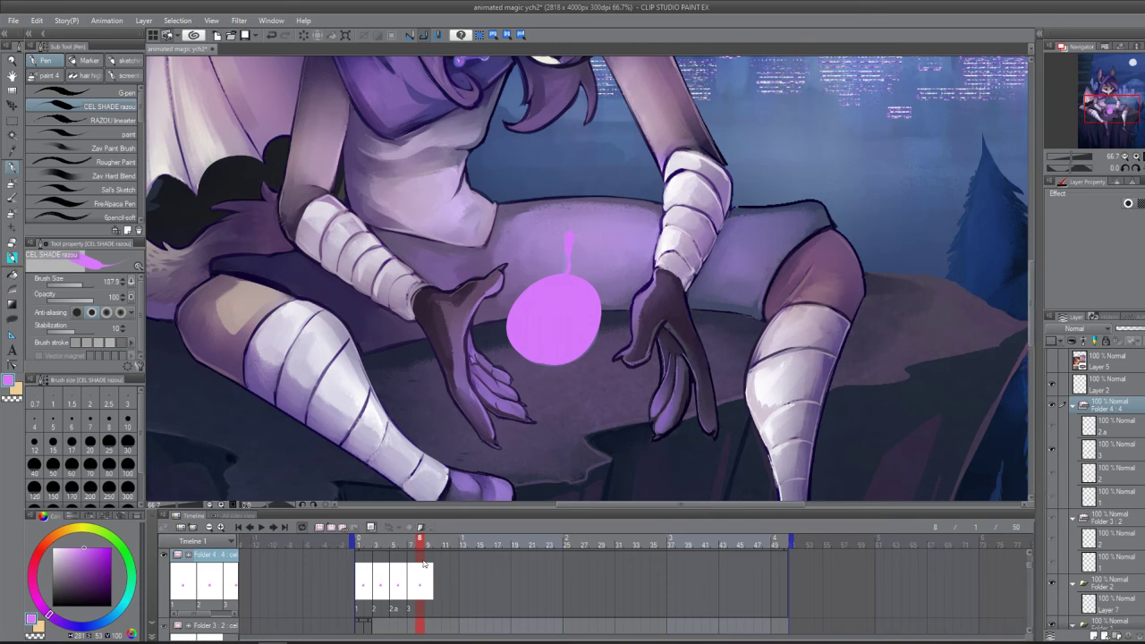
{"action": "scroll", "coordinate": [631, 265], "scroll_direction": "down", "scroll_amount": 3}
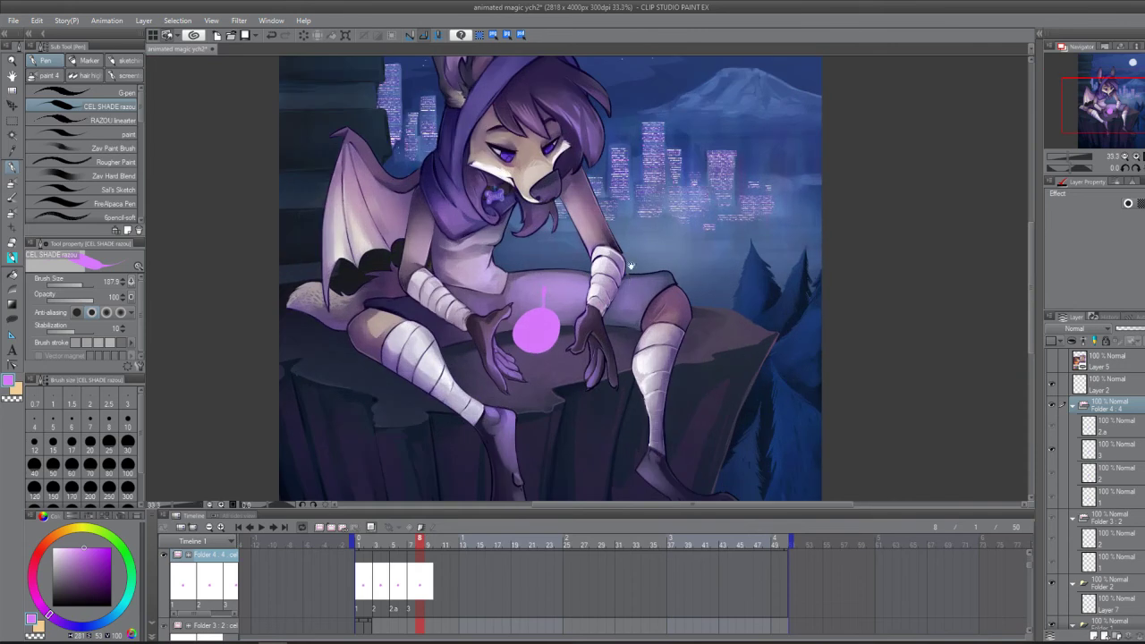
{"action": "left_click_drag", "start_coordinate": [630, 265], "coordinate": [613, 316]}
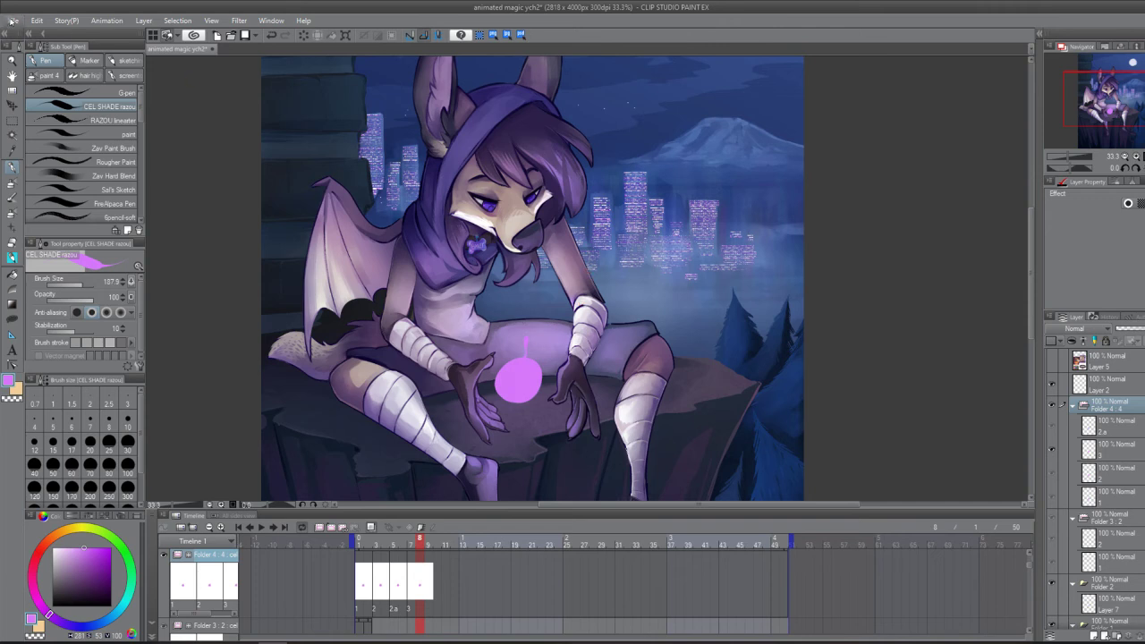
Open the export of the animation as a movie to check its file type, and leave without saving.
{"action": "left_click", "coordinate": [12, 20]}
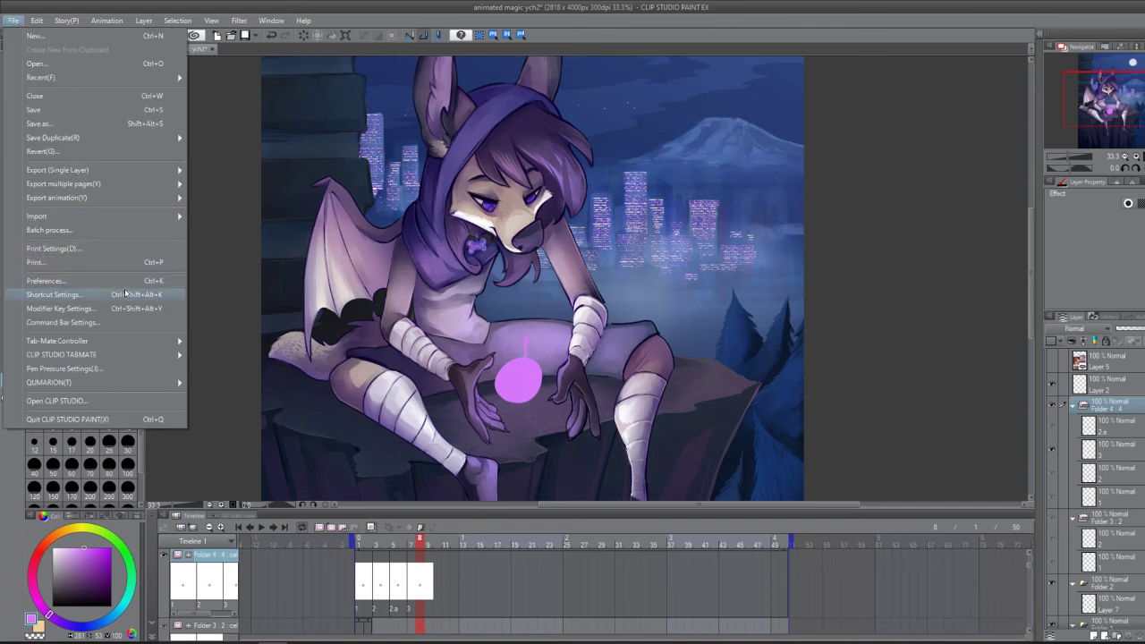
{"action": "mouse_move", "coordinate": [158, 198]}
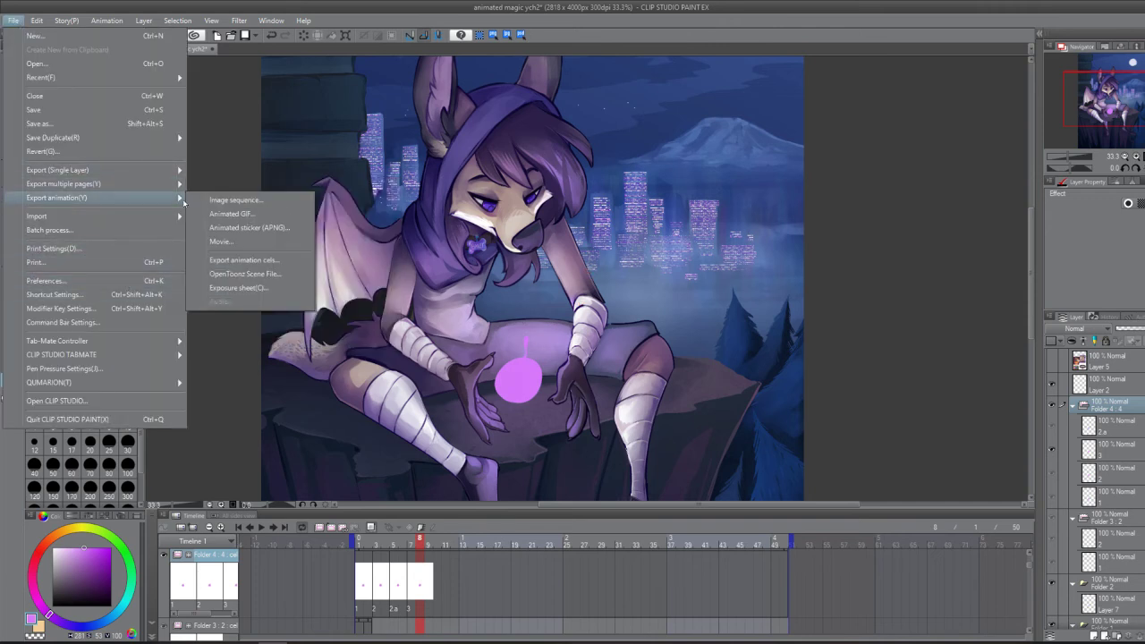
{"action": "left_click", "coordinate": [295, 248]}
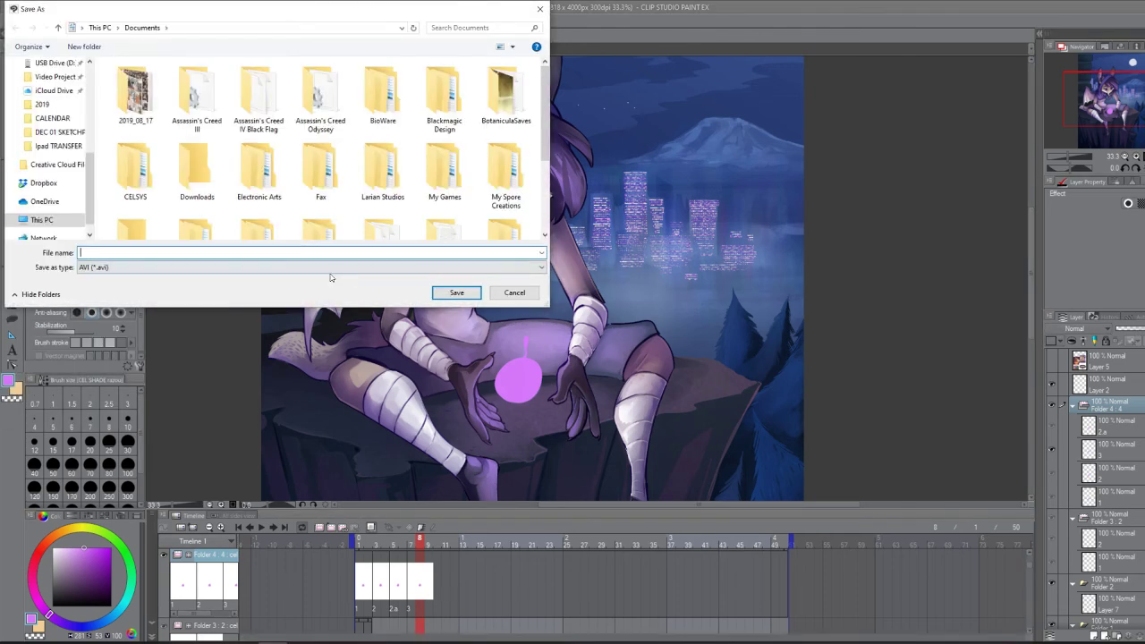
{"action": "left_click", "coordinate": [476, 268]}
{"action": "left_click", "coordinate": [475, 272]}
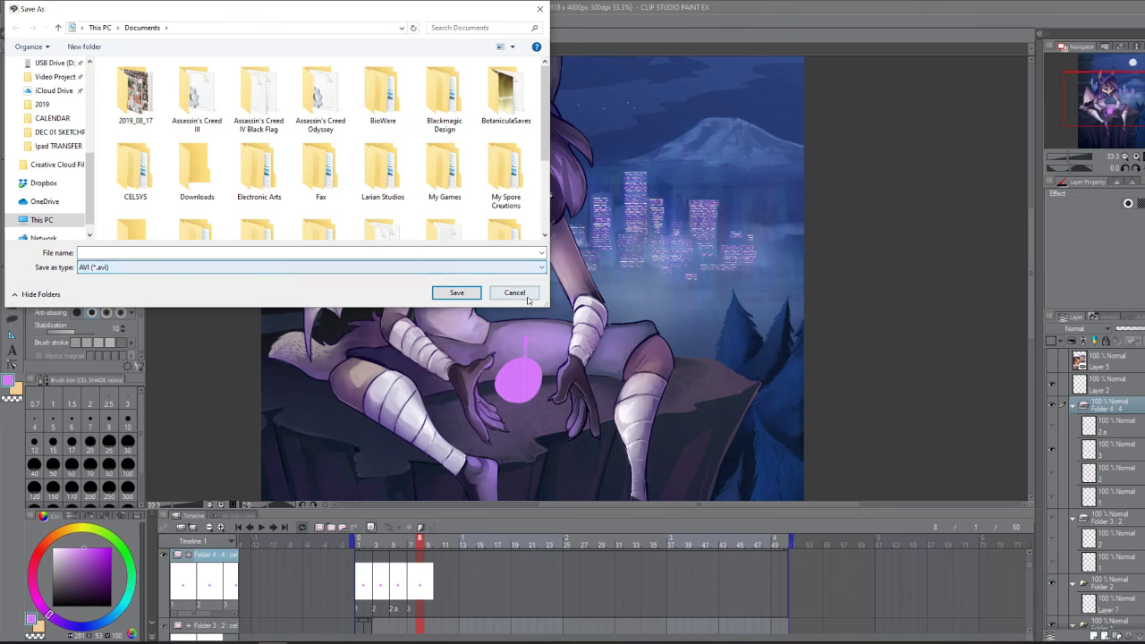
{"action": "left_click", "coordinate": [514, 292]}
{"action": "left_click_drag", "start_coordinate": [557, 287], "coordinate": [592, 318]}
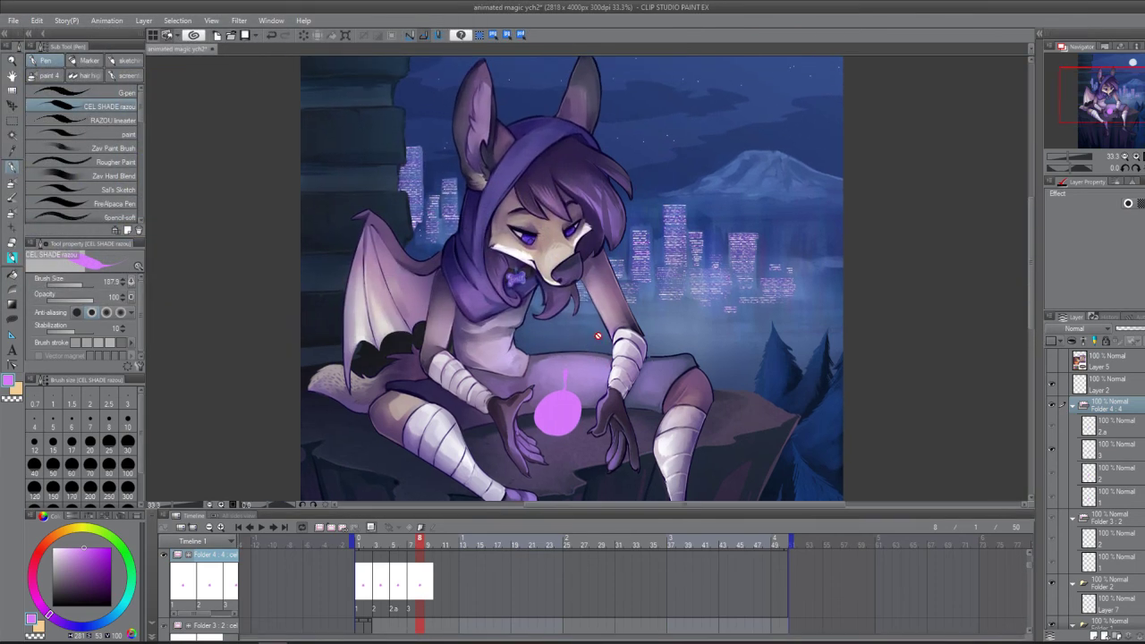
{"action": "left_click_drag", "start_coordinate": [630, 359], "coordinate": [618, 335]}
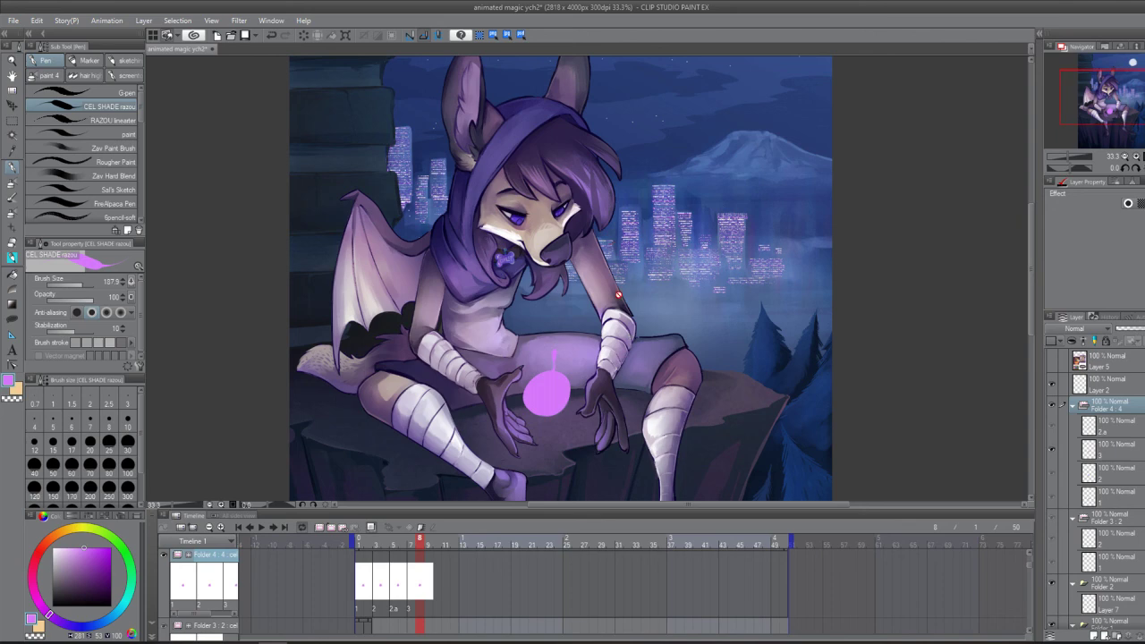
{"action": "scroll", "coordinate": [537, 398], "scroll_direction": "up", "scroll_amount": 1}
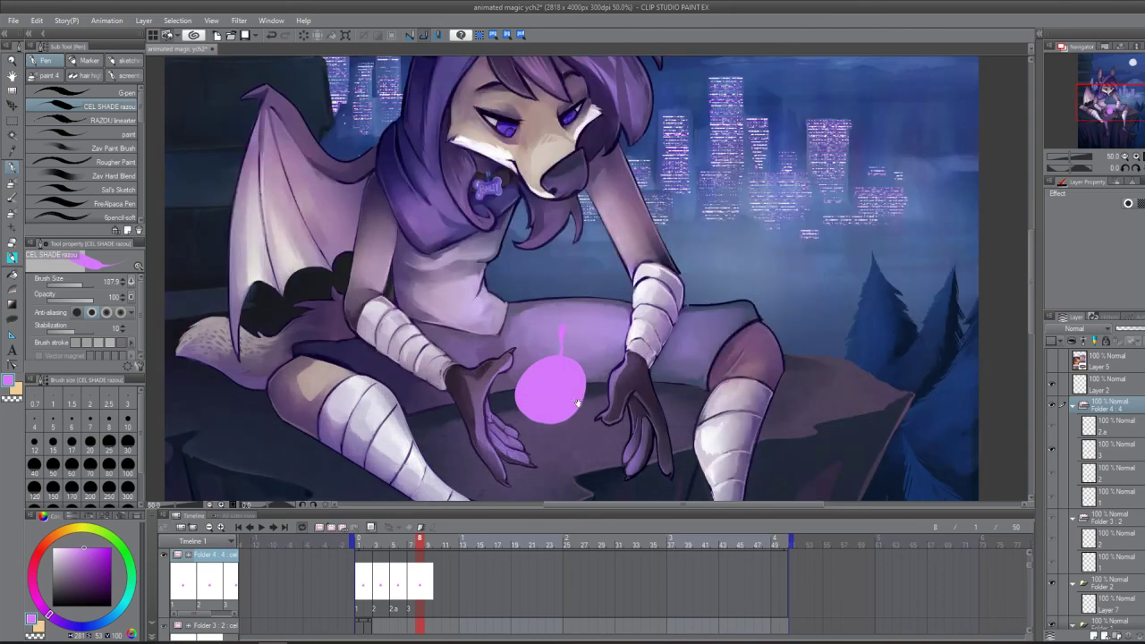
{"action": "left_click_drag", "start_coordinate": [577, 405], "coordinate": [568, 359]}
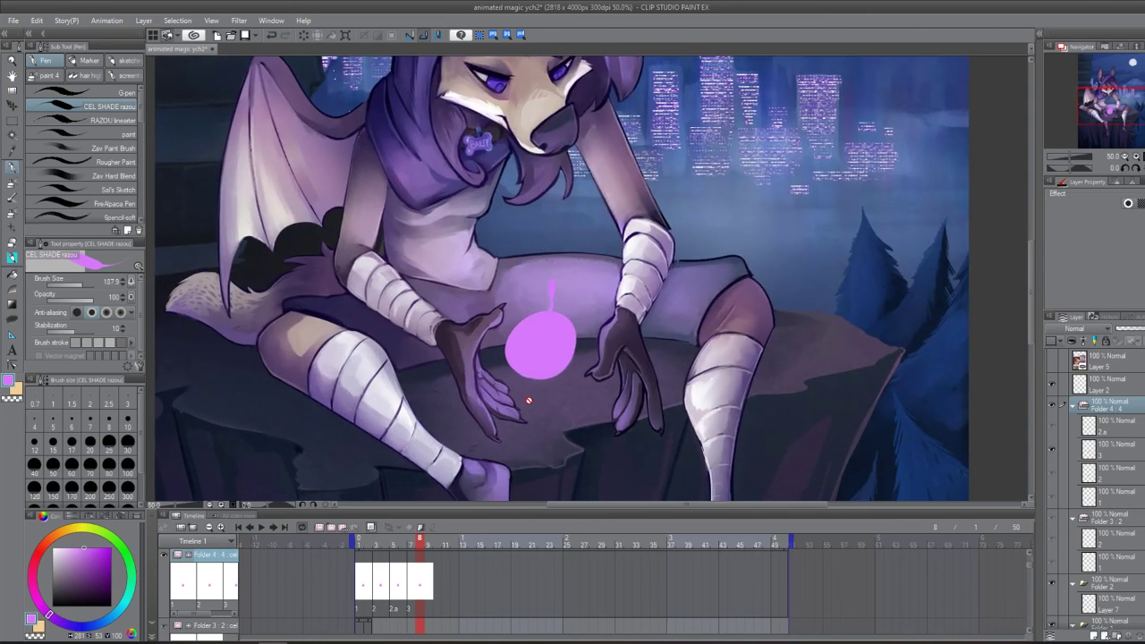